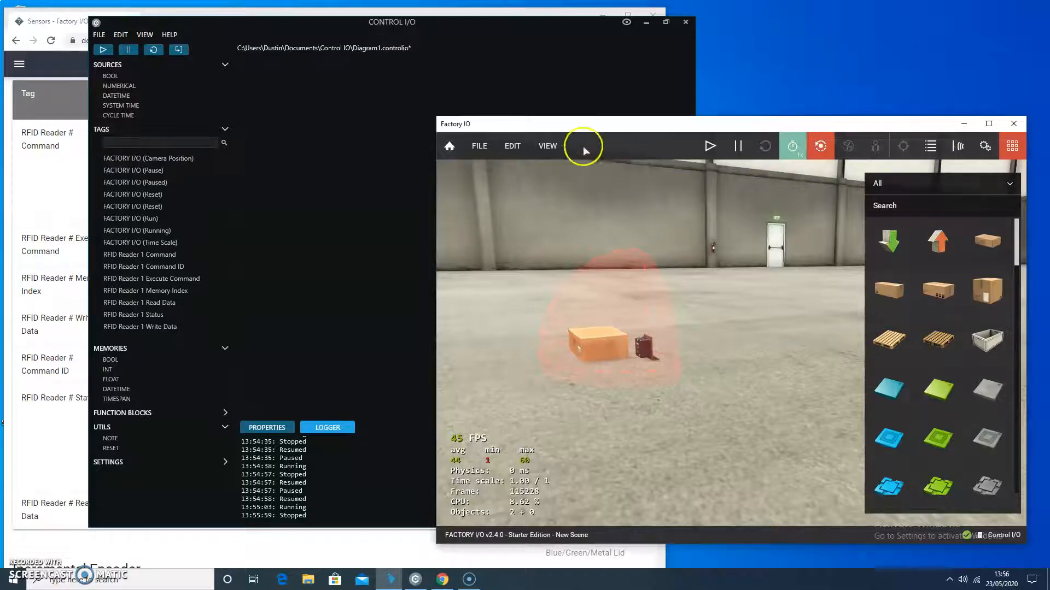
Enlarge the Factory IO window slightly over the CONTROL I/O window
left_click(548, 145)
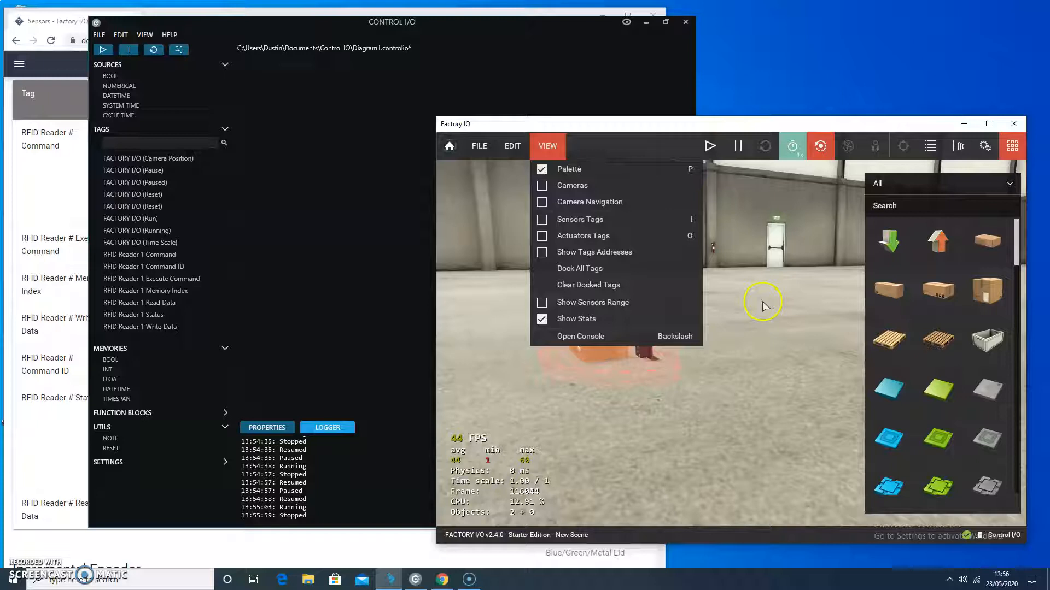
left_click(741, 347)
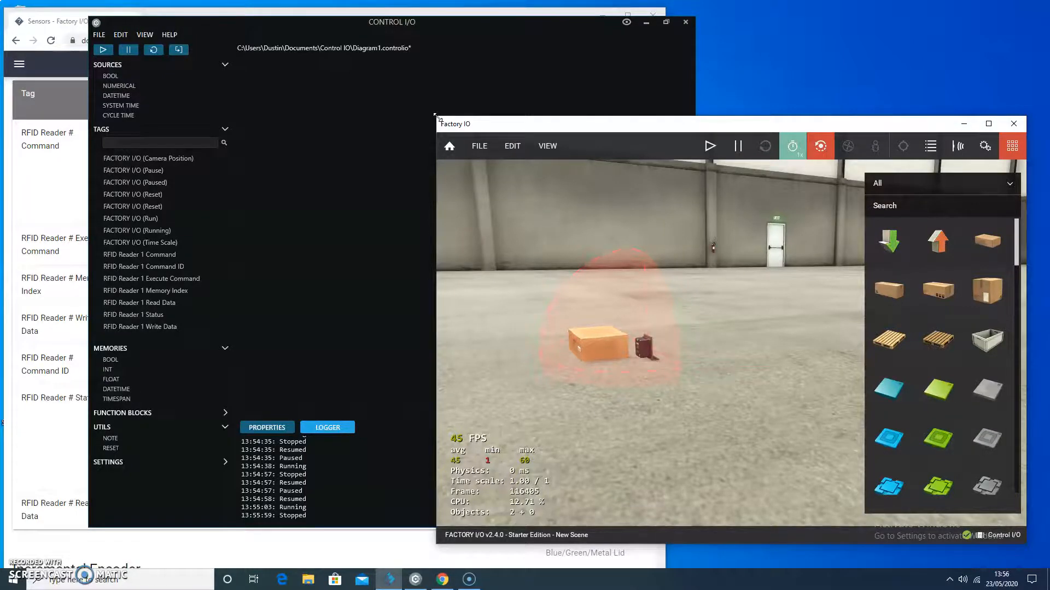
left_click_drag(437, 117, 405, 114)
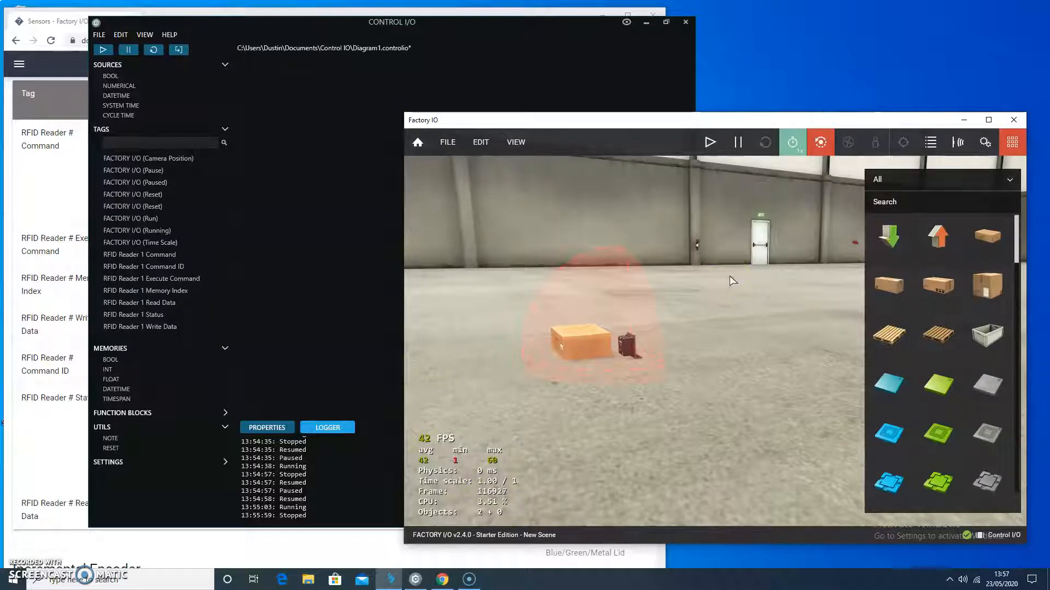
left_click(732, 298)
left_click(754, 281)
mouse_move(794, 154)
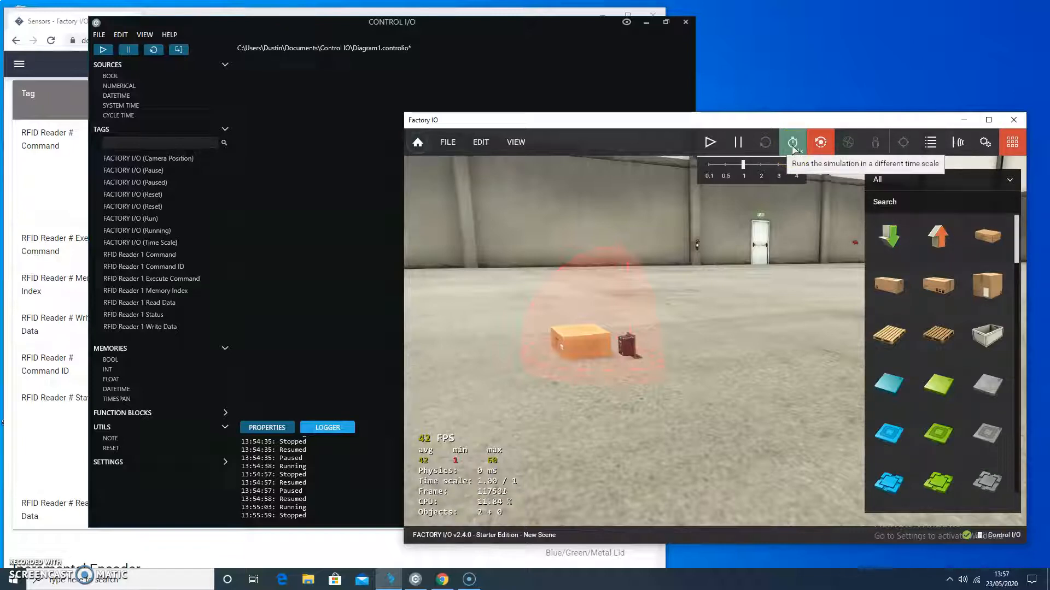
left_click(777, 228)
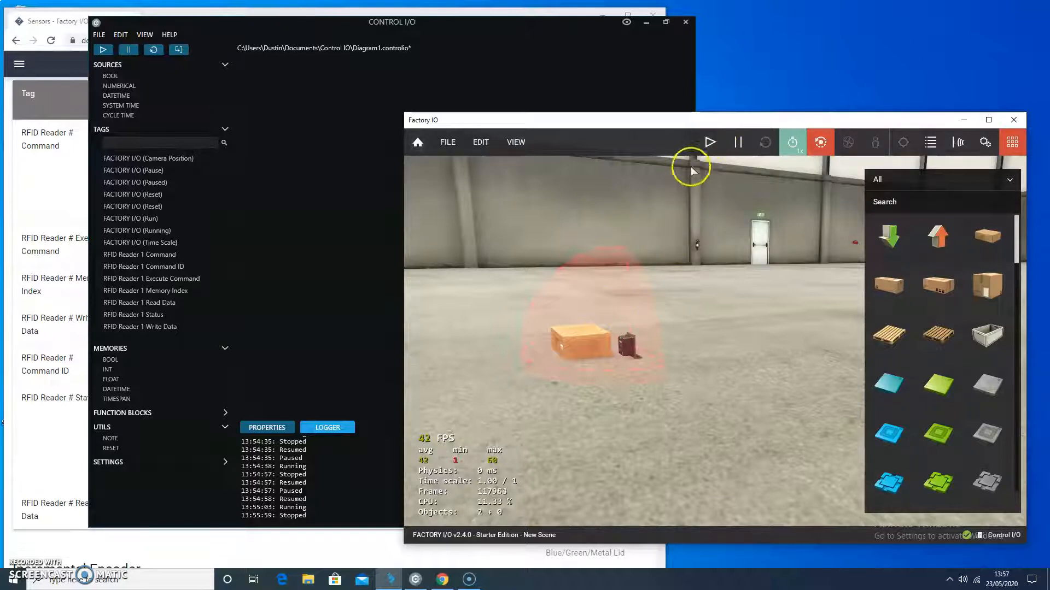
Start and stop the Factory IO simulation twice to check how the run state is logged
left_click(709, 143)
left_click(709, 142)
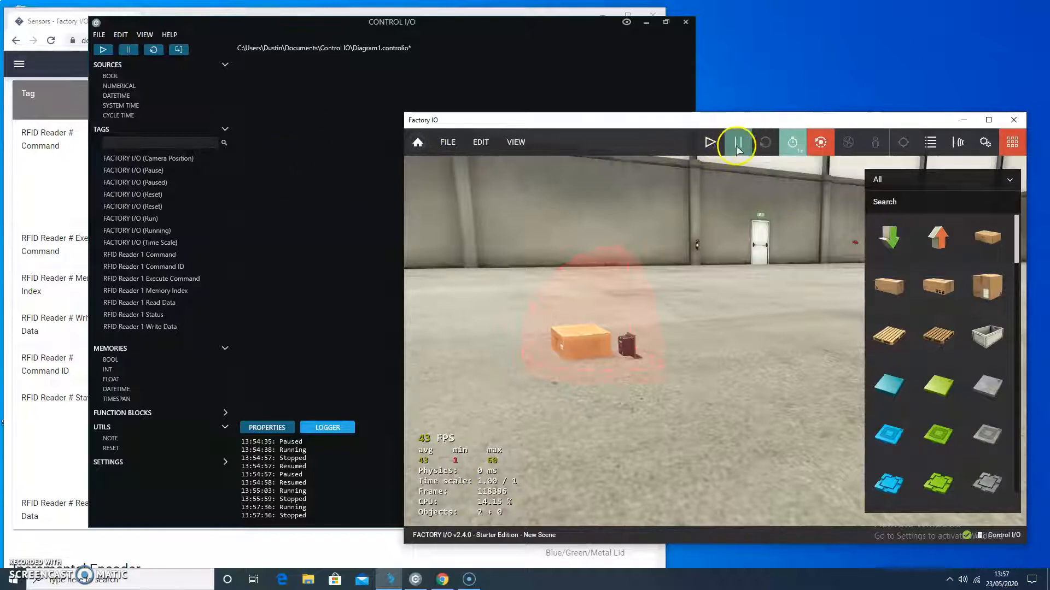
left_click(710, 143)
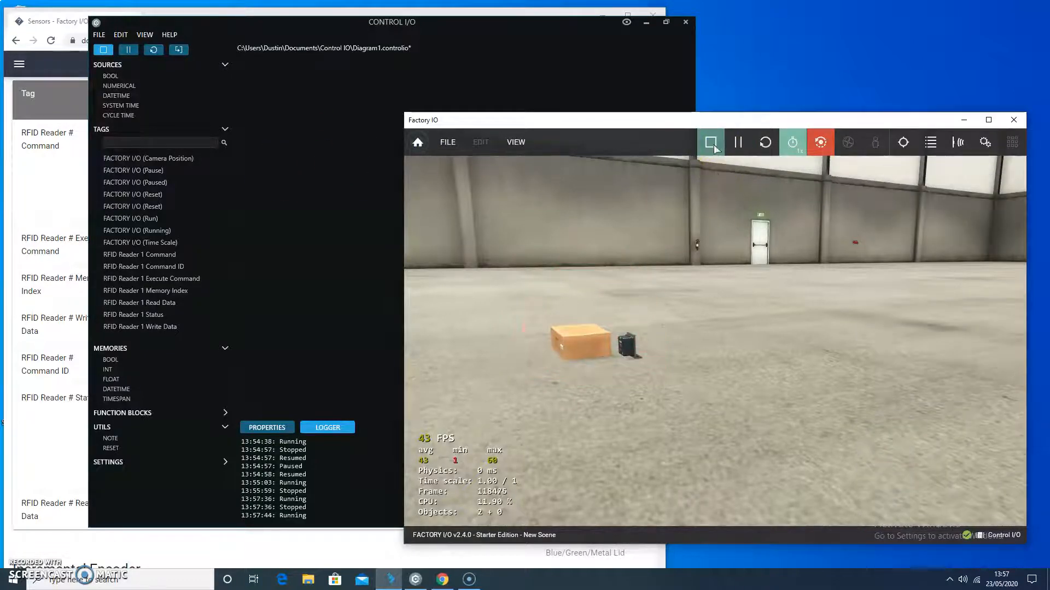
left_click(711, 143)
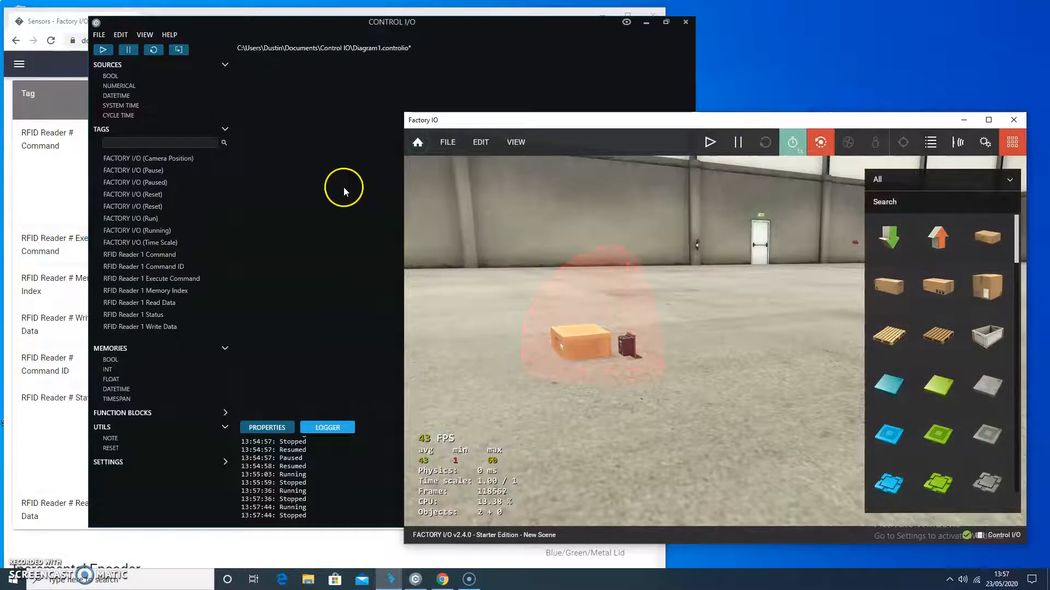
Add a note near the top of the CONTROL I/O diagram and reshape it into a wide, short strip
left_click(297, 168)
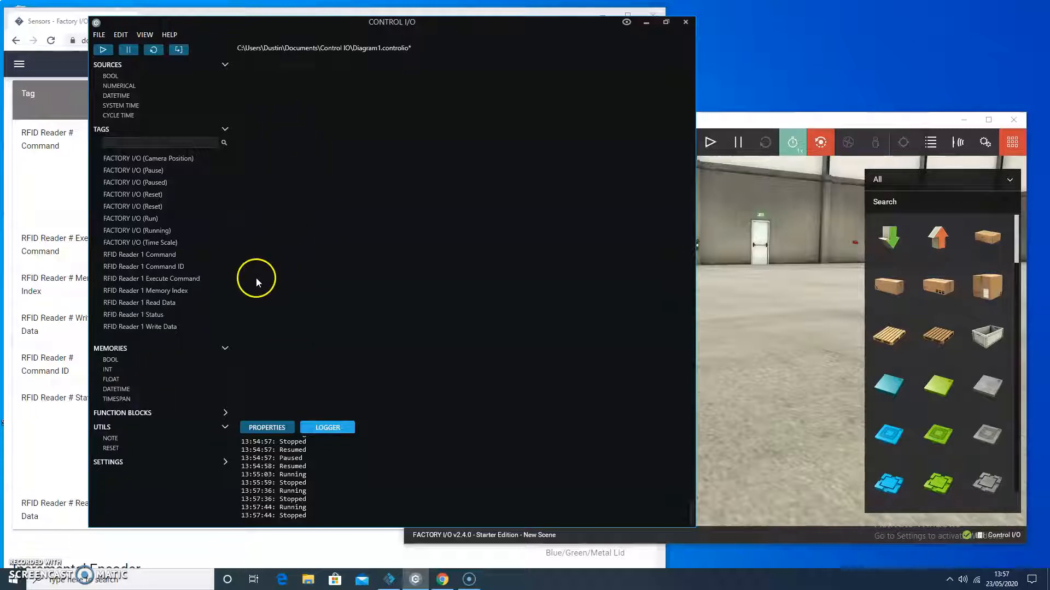
left_click_drag(108, 438, 335, 122)
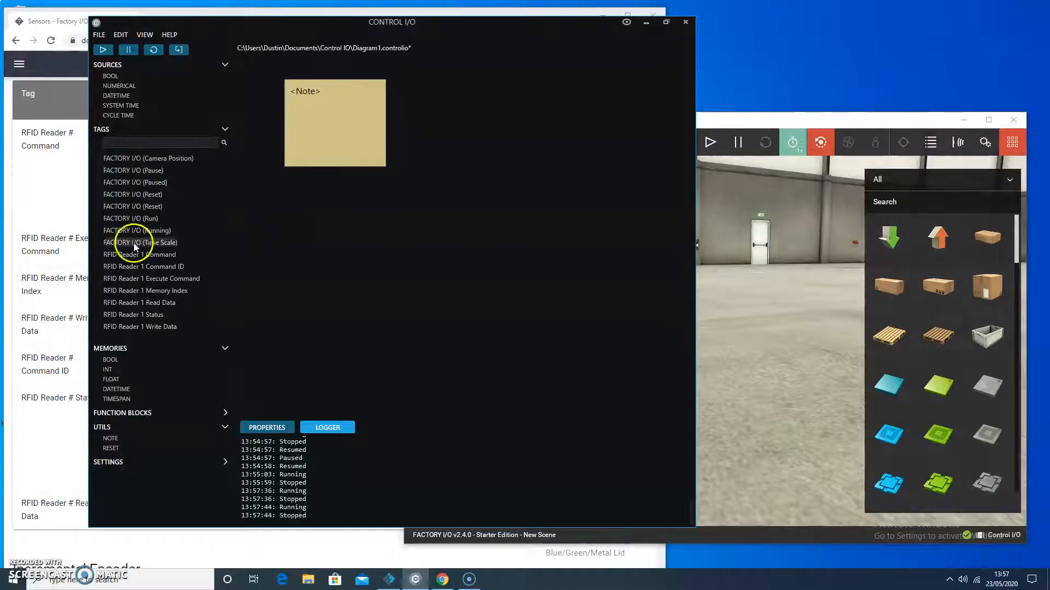
left_click(319, 89)
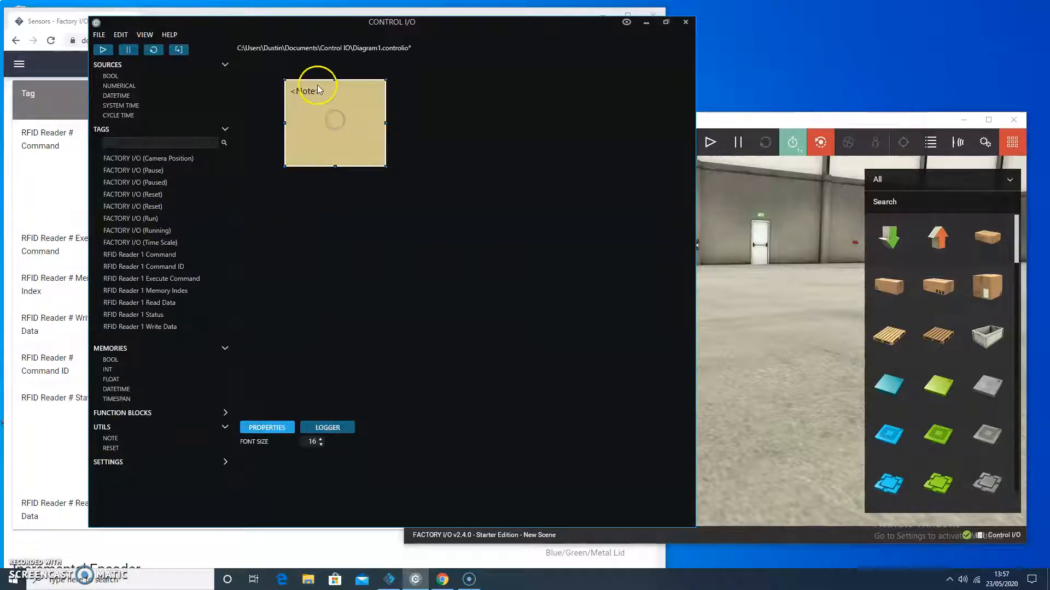
left_click(315, 94)
right_click(309, 90)
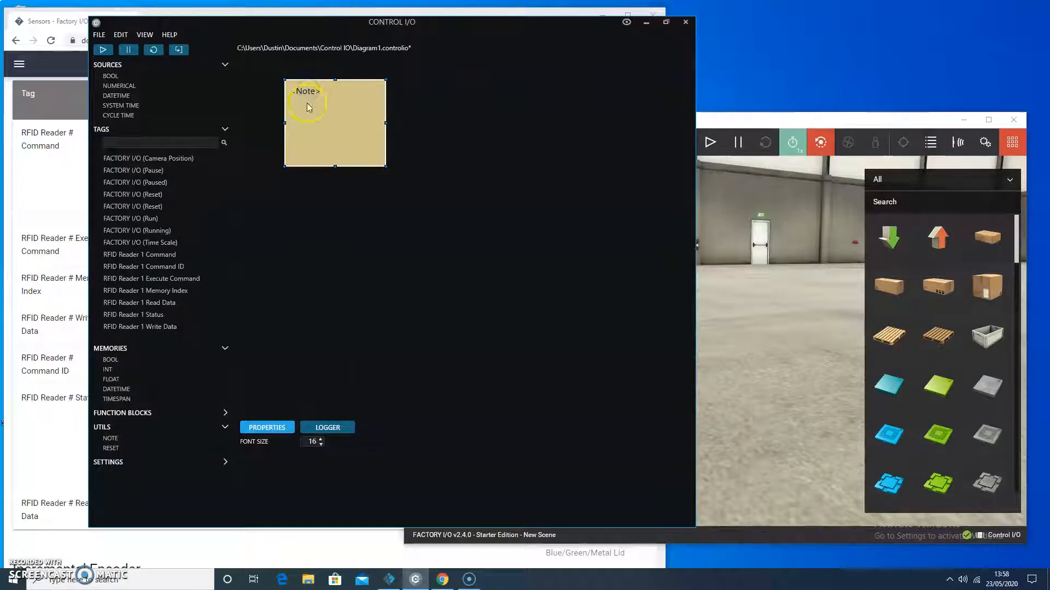
left_click_drag(386, 166, 449, 109)
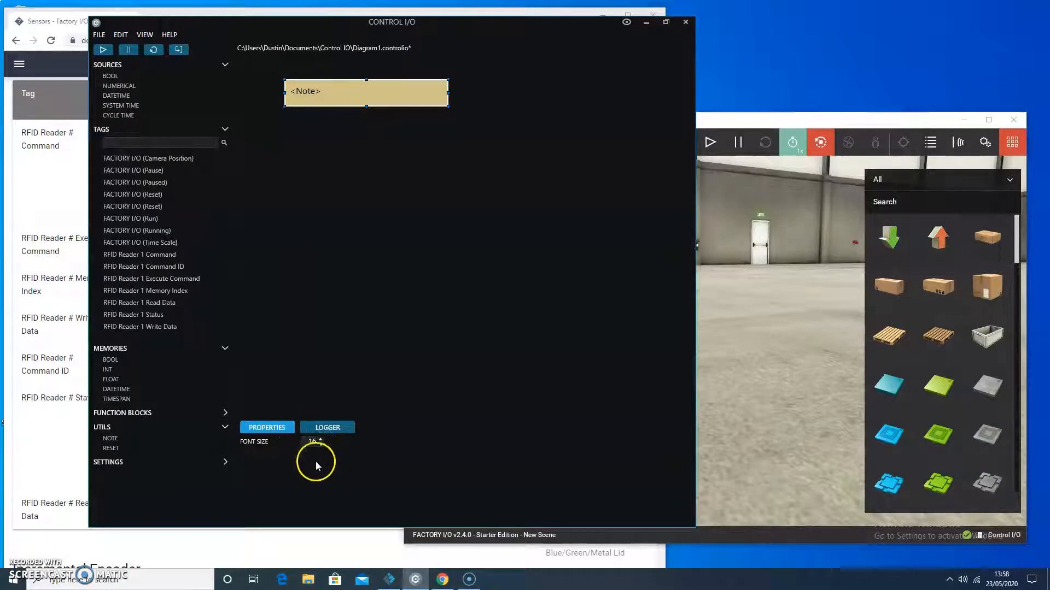
Change the note's text to "General Information"
left_click(12, 568)
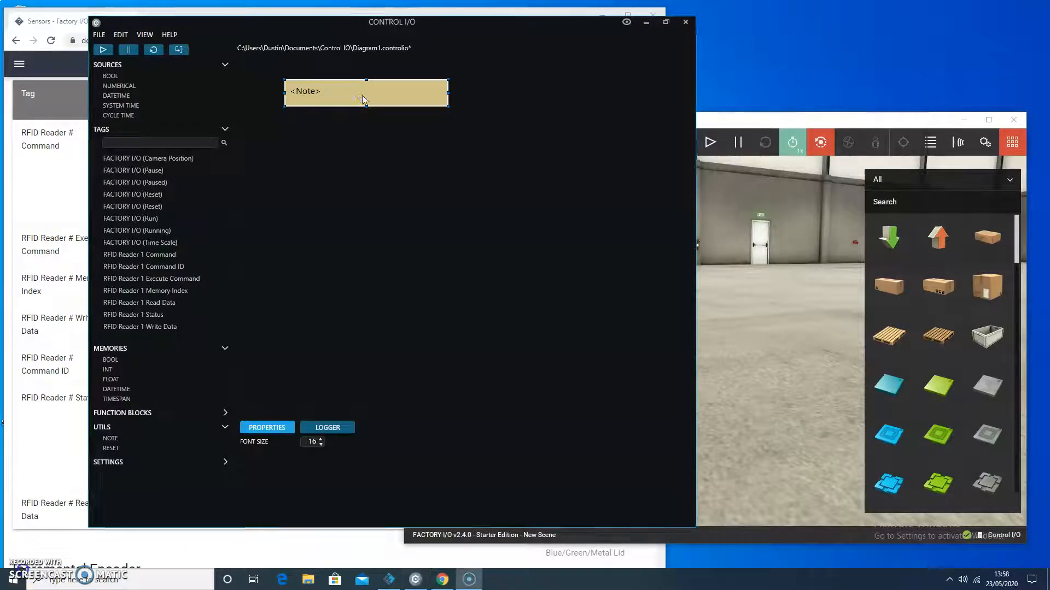
left_click(362, 95)
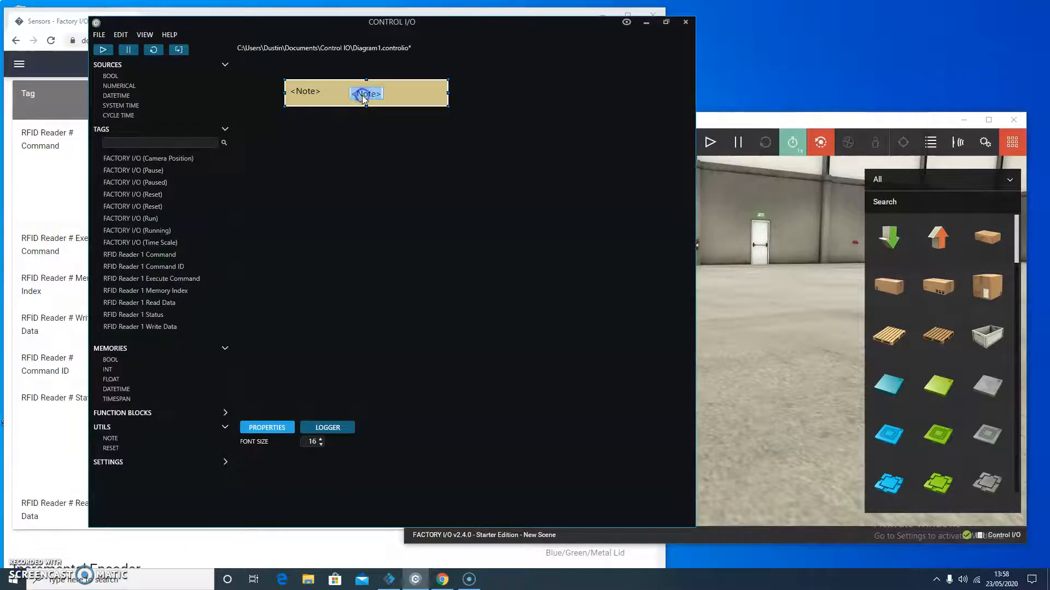
double_click(362, 95)
type("General Information")
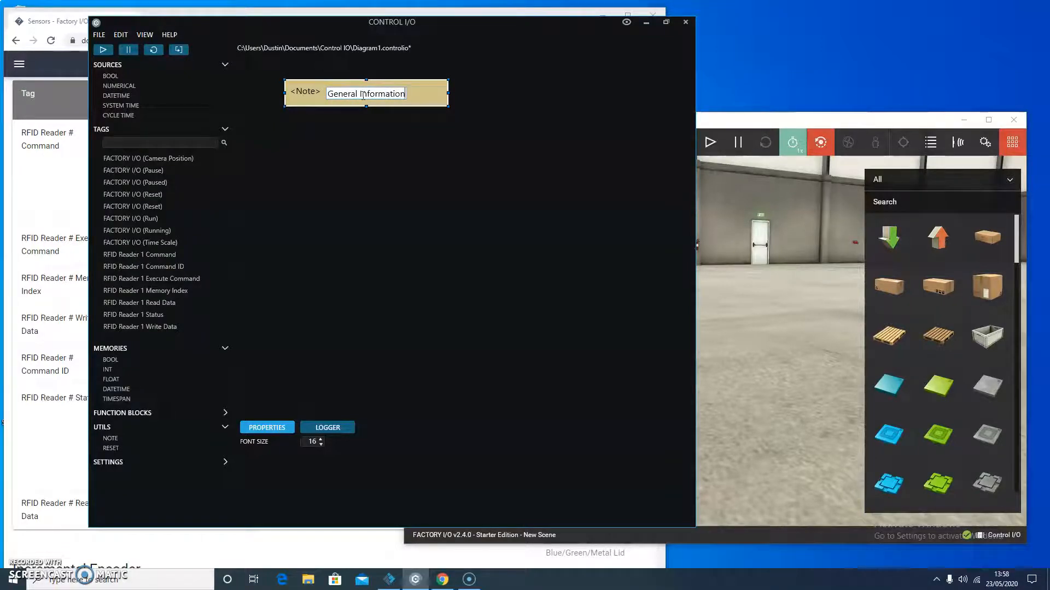
left_click(418, 136)
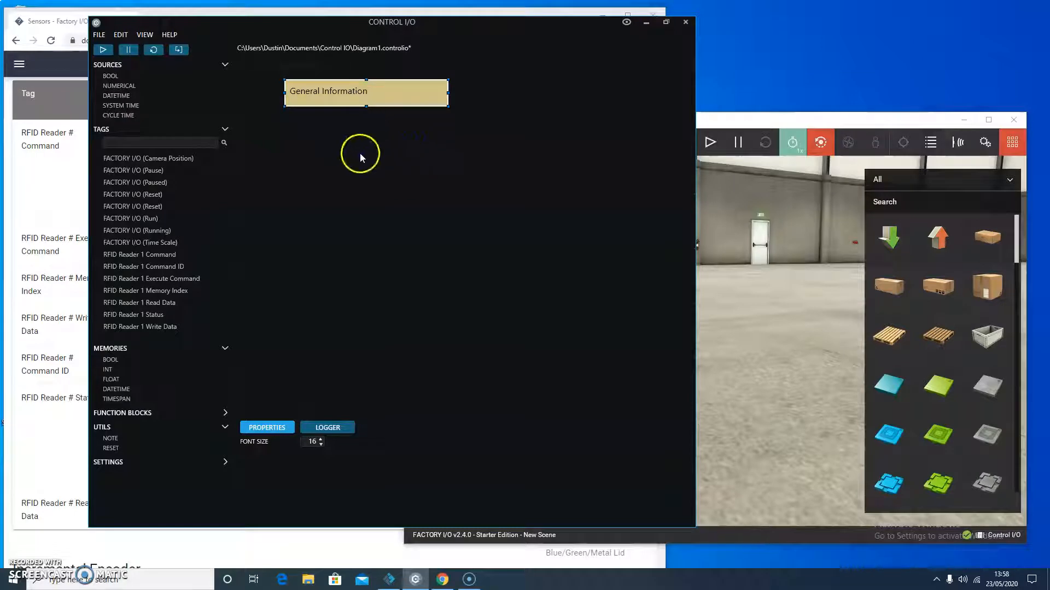
Place the FACTORY I/O Camera Position, Pause, Paused, both Reset, Run and Running tags on the diagram below the note
left_click_drag(141, 158, 319, 142)
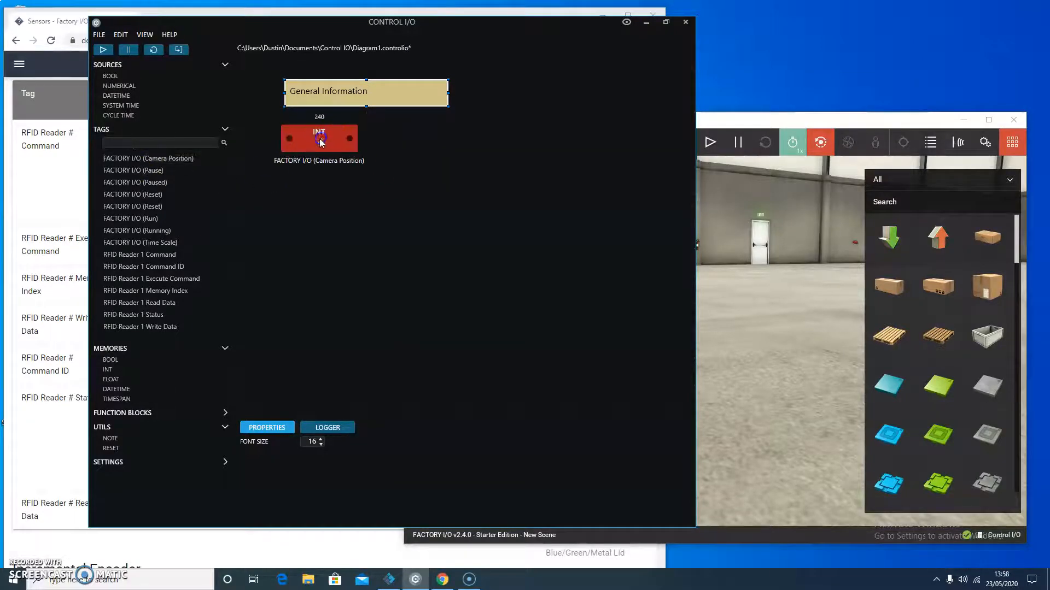
left_click_drag(134, 170, 325, 209)
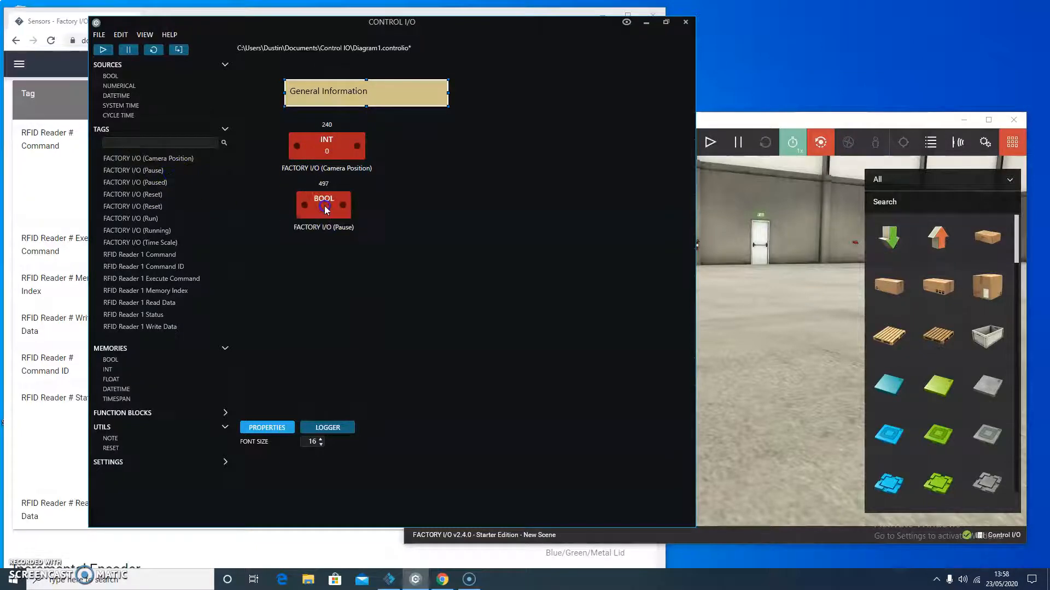
left_click_drag(179, 185, 550, 151)
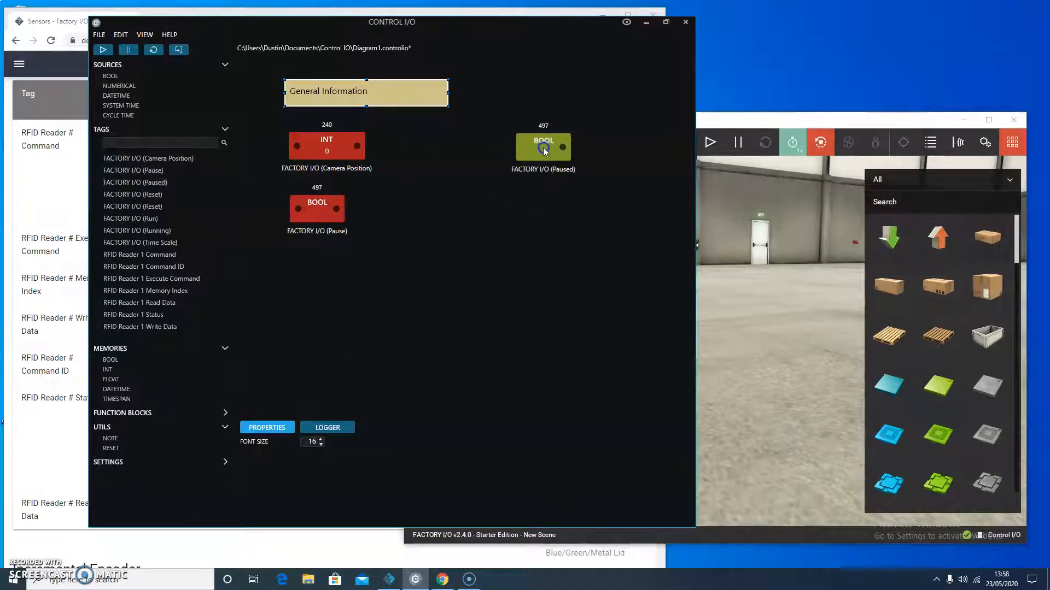
left_click_drag(137, 195, 520, 215)
left_click_drag(107, 206, 302, 275)
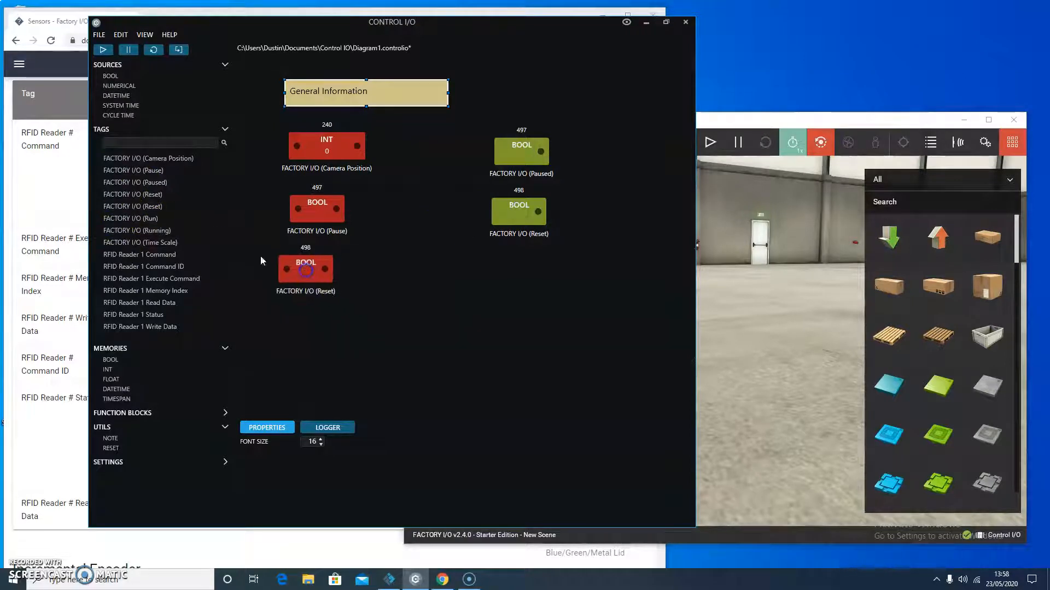
left_click_drag(123, 219, 533, 282)
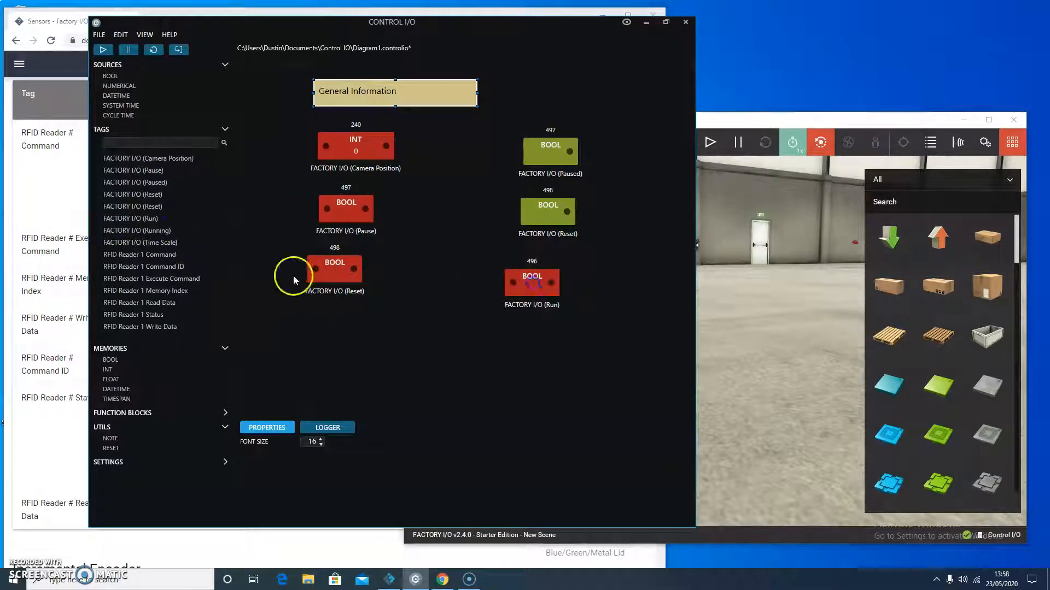
left_click_drag(218, 229, 416, 339)
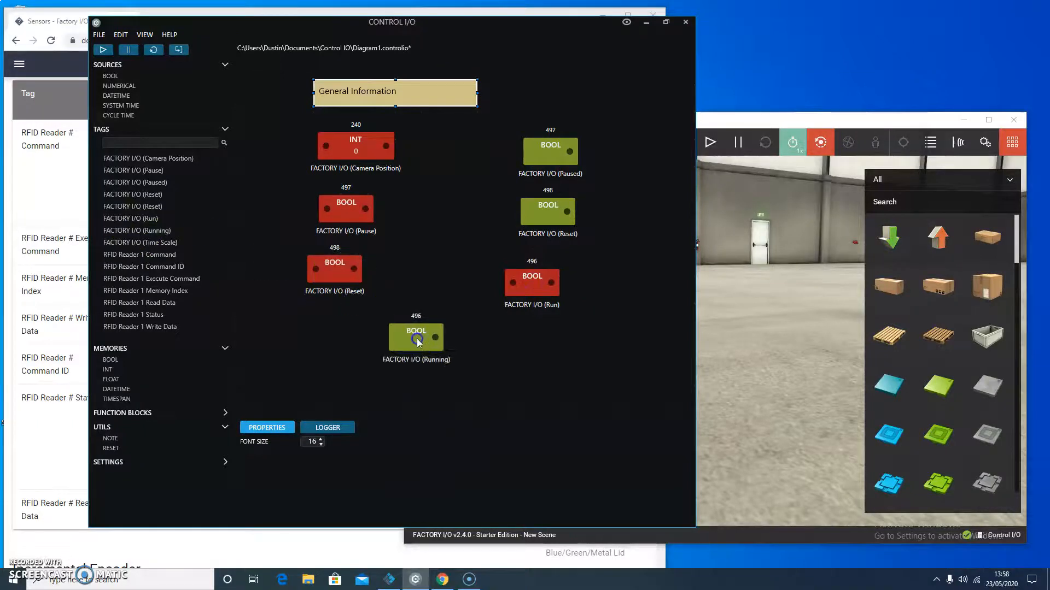
Move the CONTROL I/O window clear of the Factory IO run controls and run the simulation with the diagram in front
left_click_drag(478, 24, 405, 21)
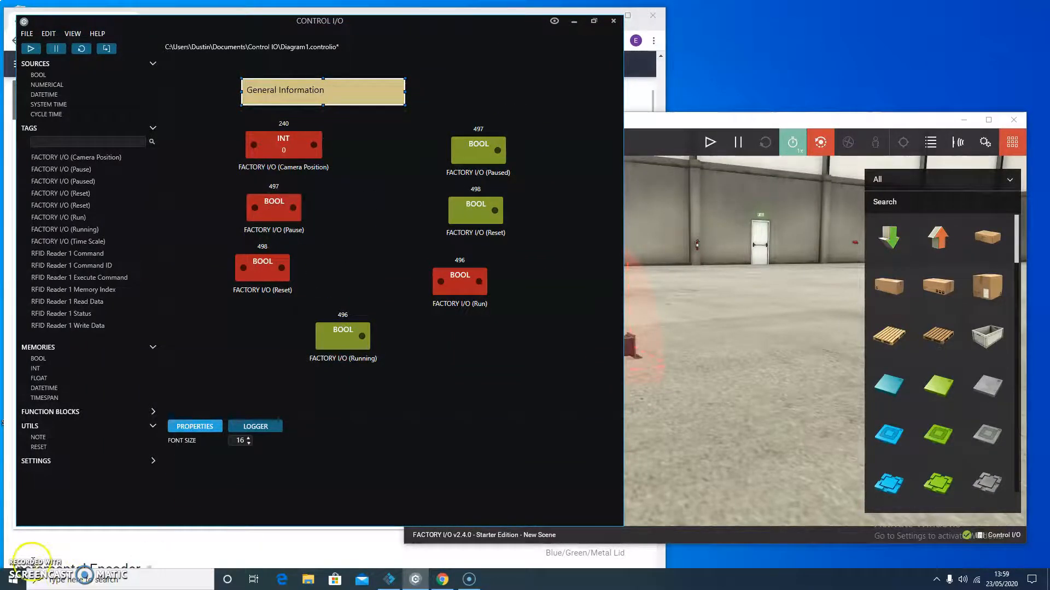
left_click(19, 562)
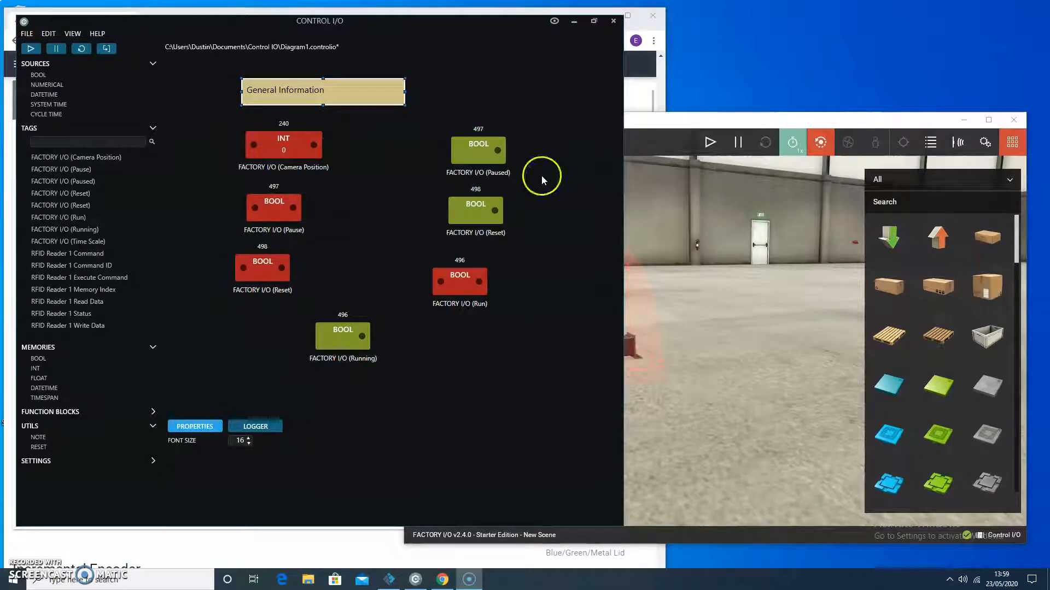
left_click(706, 141)
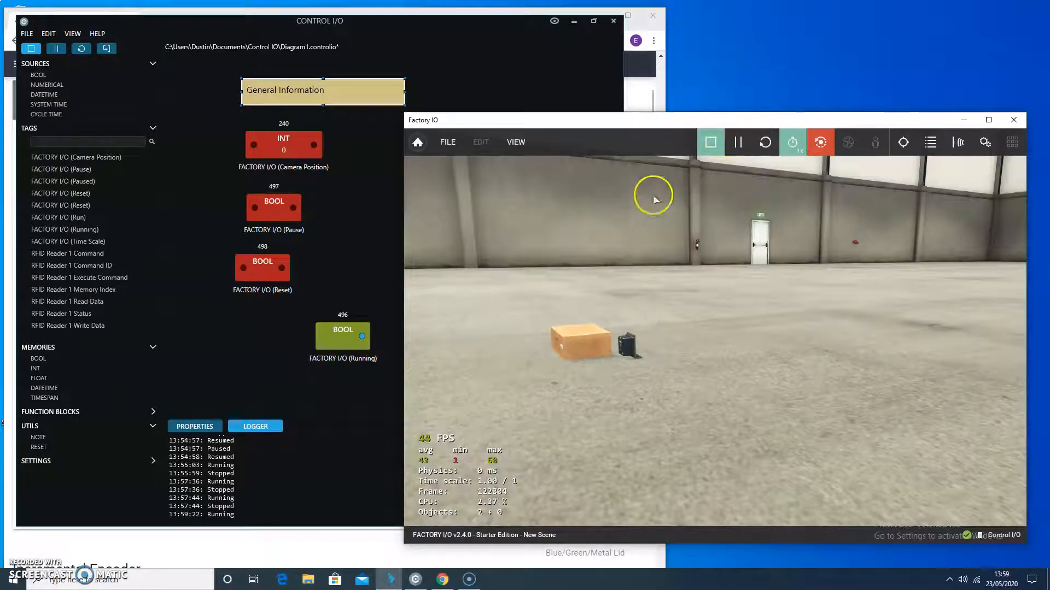
left_click(368, 260)
left_click(355, 347)
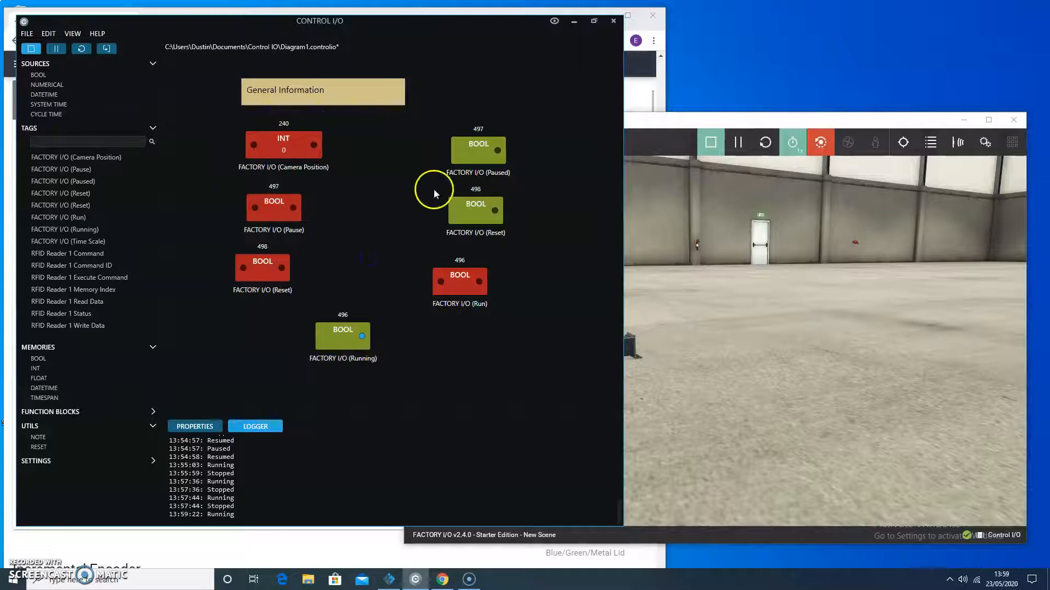
Align the Running tag under the Reset actuator, add a BOOL memory beside it, and connect Running's output to the memory's input
left_click_drag(325, 341, 263, 339)
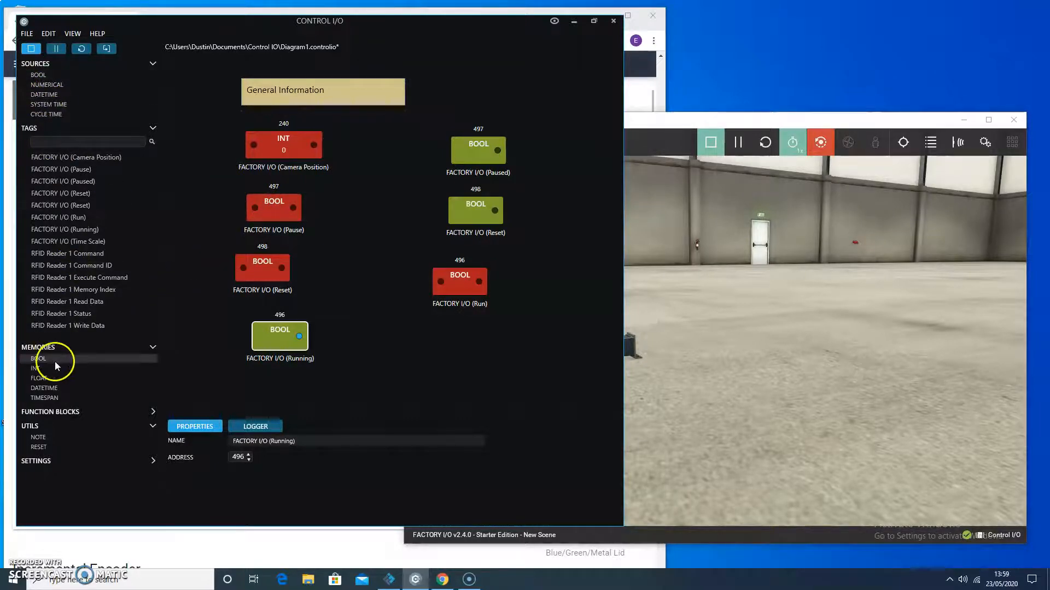
left_click_drag(46, 357, 428, 341)
left_click_drag(300, 335, 337, 337)
left_click_drag(399, 349, 407, 345)
left_click(492, 392)
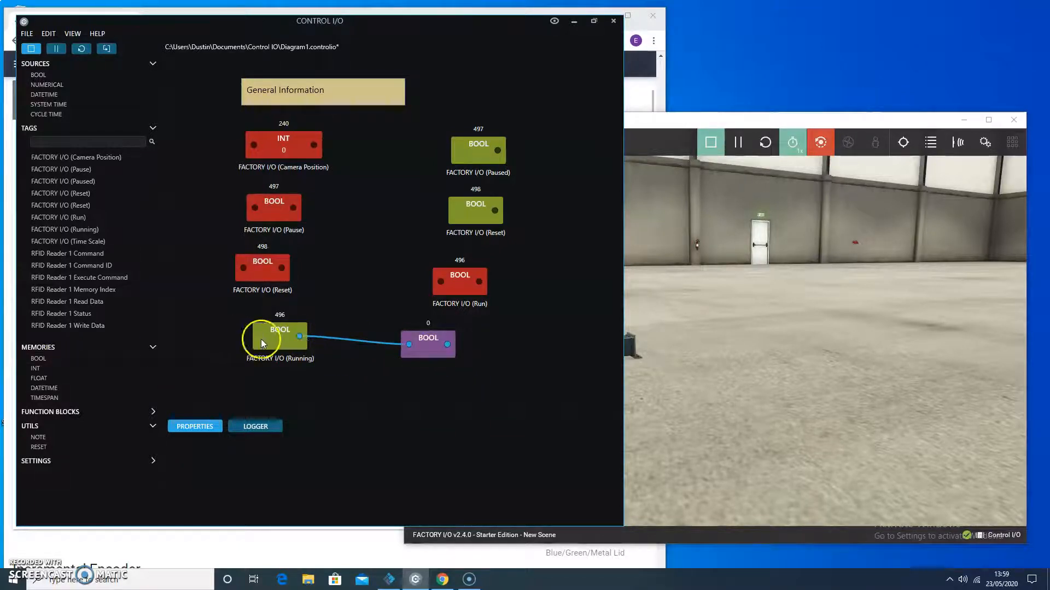
left_click_drag(261, 343, 262, 343)
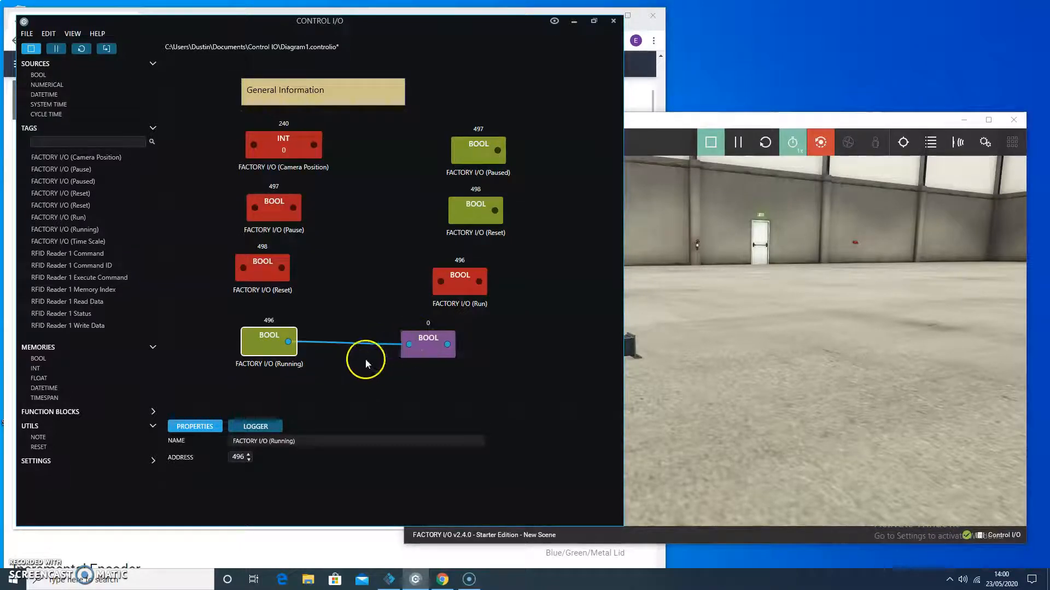
Stop the simulation, shift the Factory IO window off the connected blocks, and restart the simulation
left_click(710, 143)
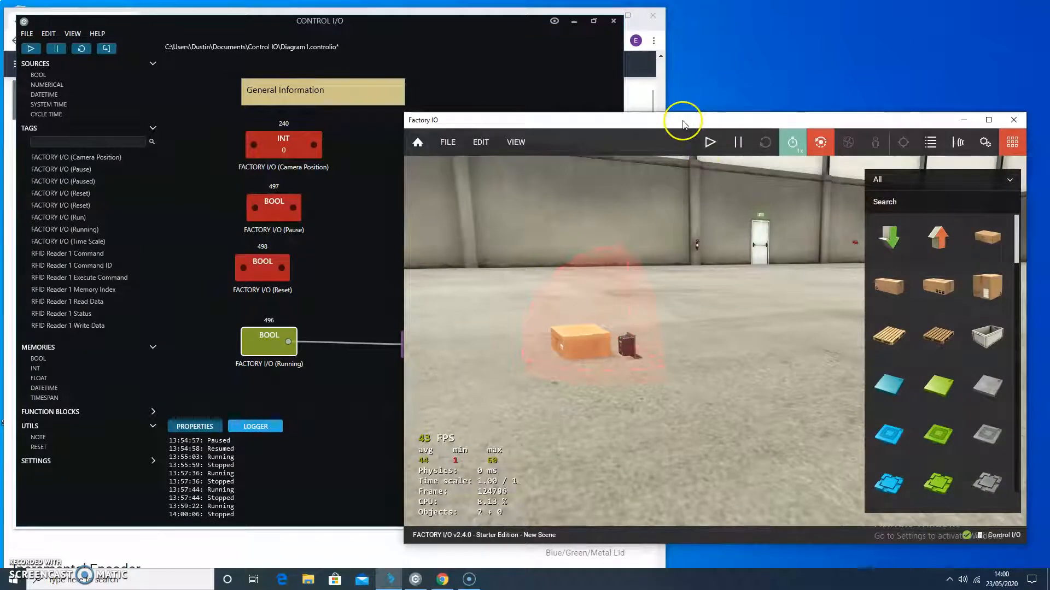
left_click_drag(680, 121, 717, 112)
left_click(755, 132)
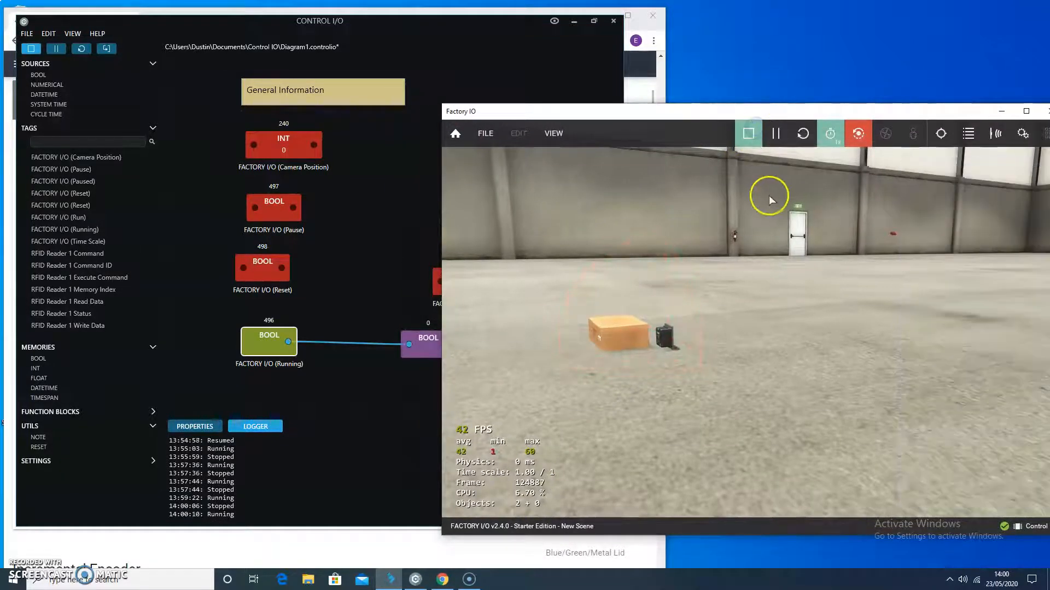
Show the sensor tags and actuator tags over the RFID reader in the Factory IO scene
left_click(568, 139)
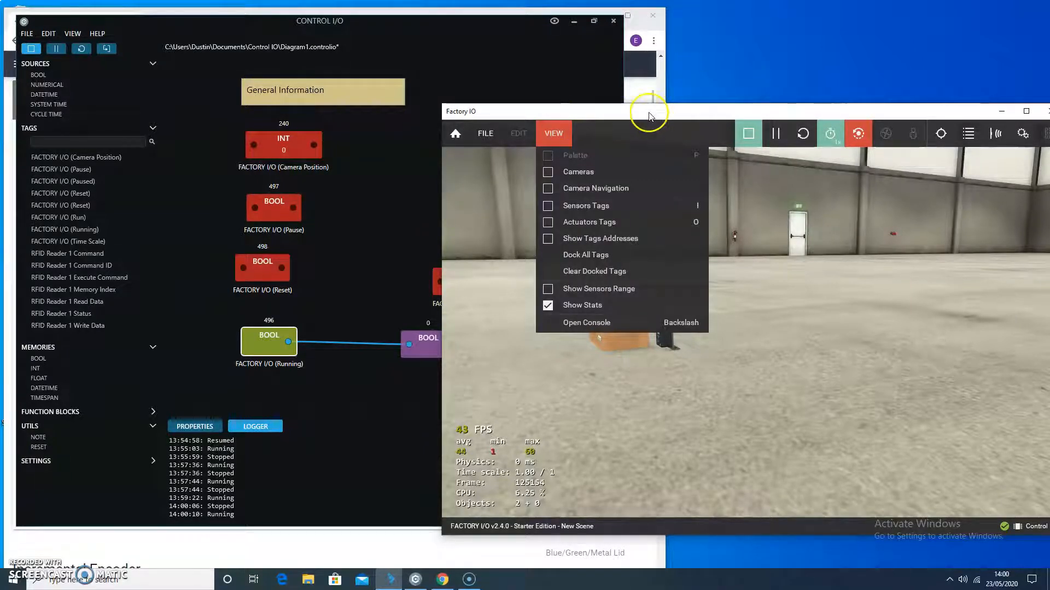
left_click(547, 206)
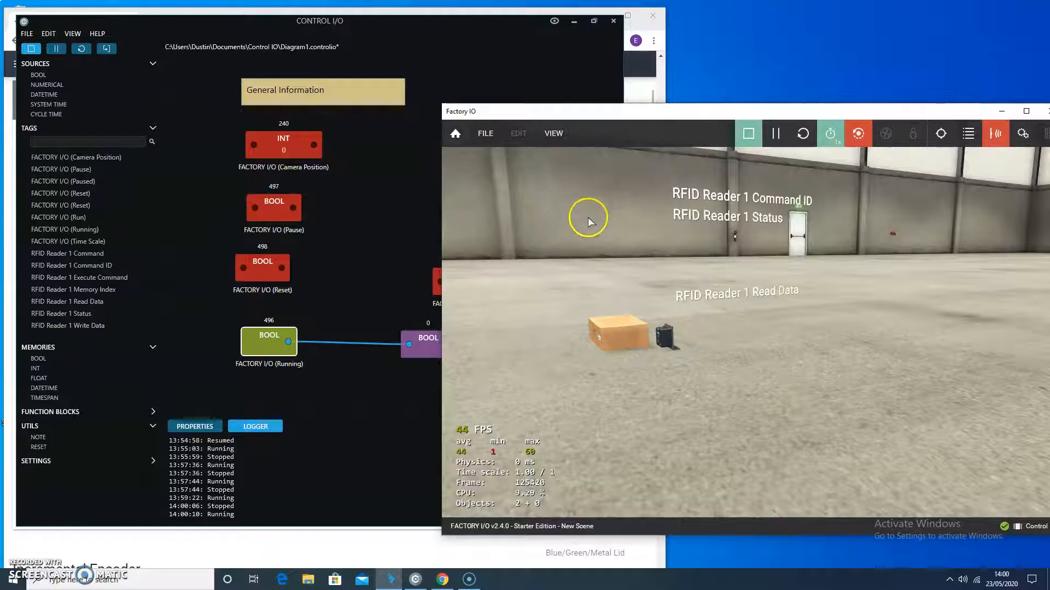
left_click(565, 138)
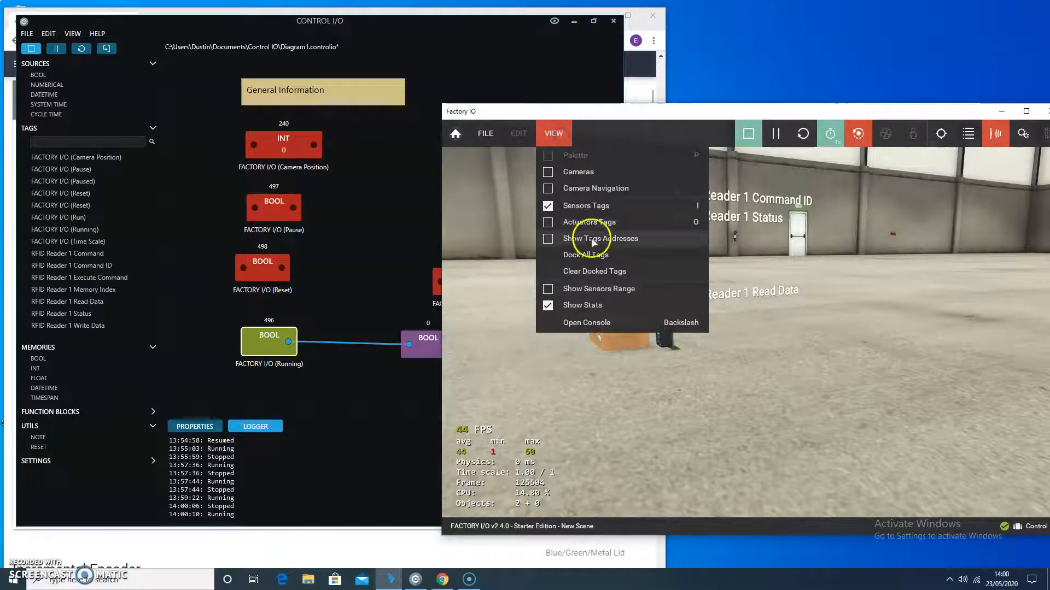
left_click(547, 223)
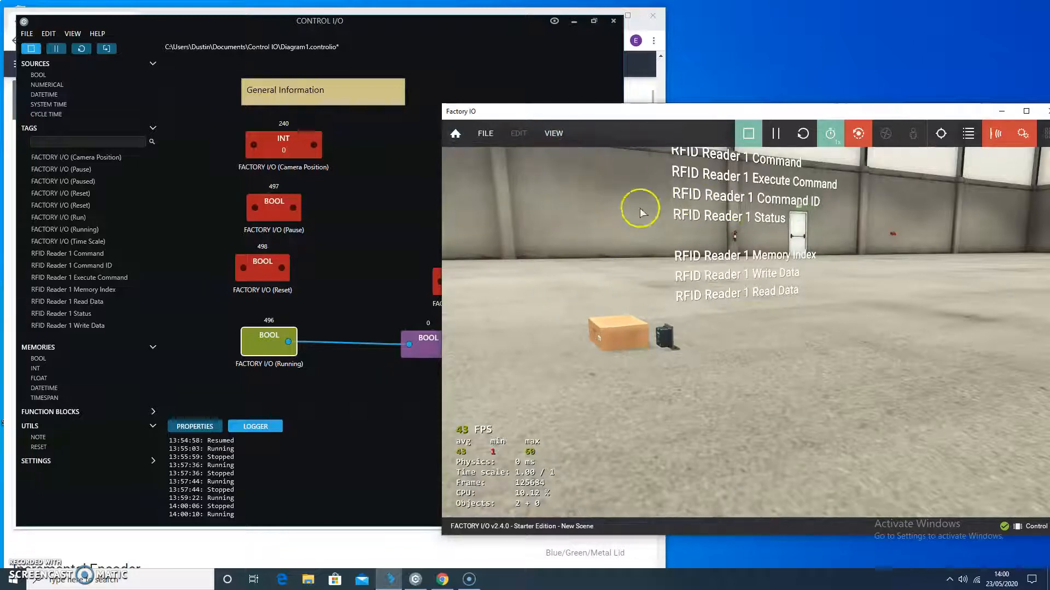
left_click_drag(827, 346, 798, 362)
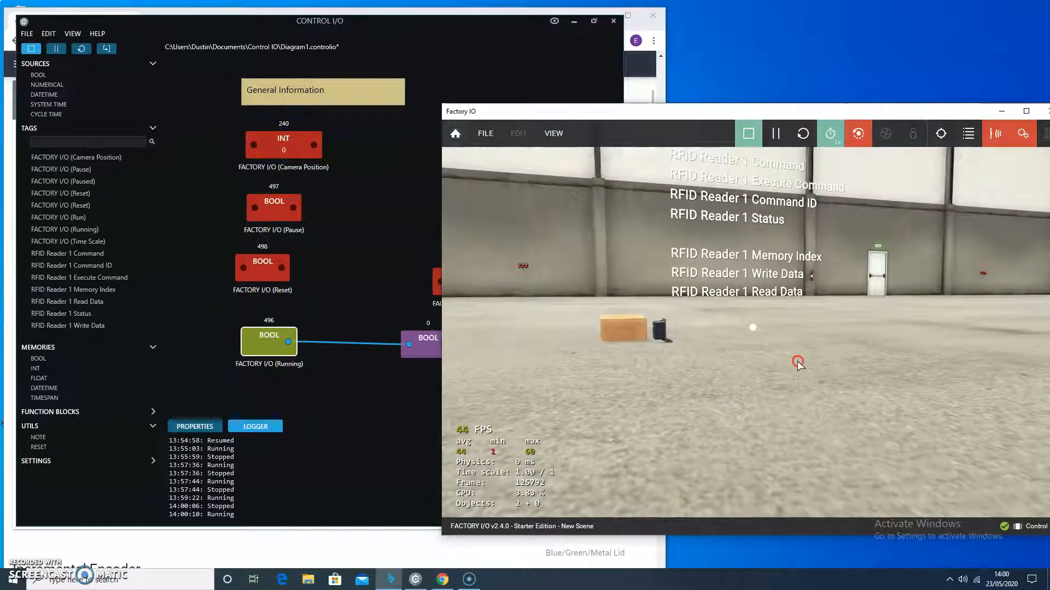
Hide both the sensor tags and the actuator tags in the scene again
left_click(553, 133)
left_click(597, 207)
left_click(554, 133)
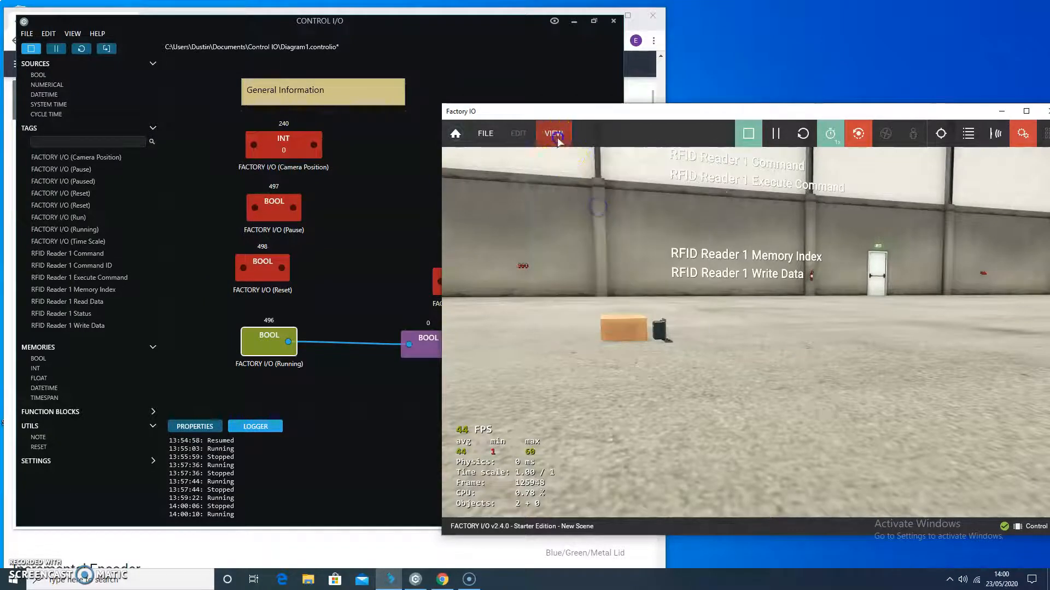
left_click(597, 223)
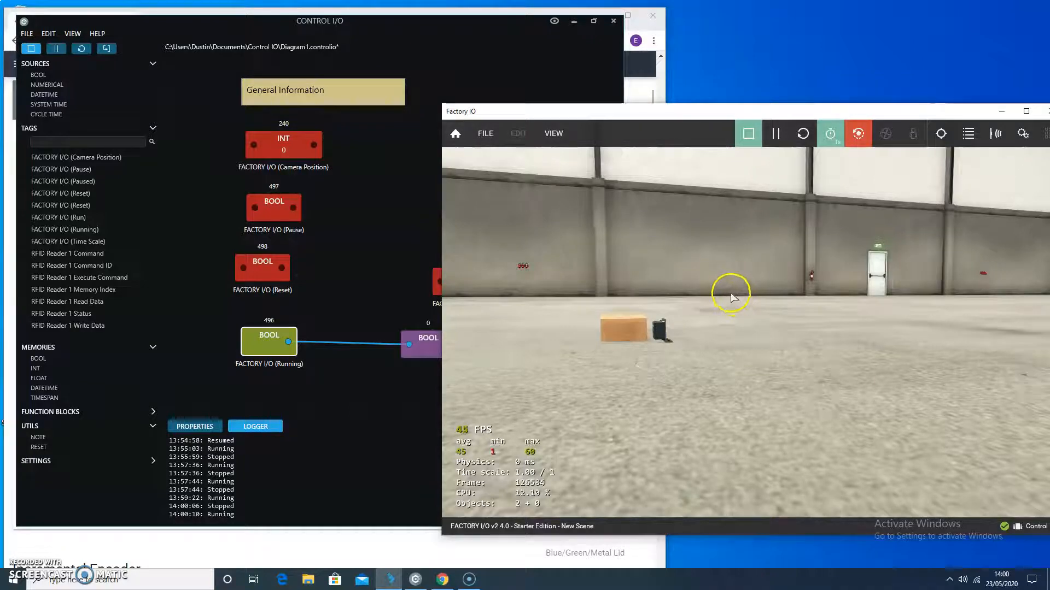
Orbit the scene around the box and RFID reader and stop the running simulation
mouse_move(627, 359)
left_mouse_down()
mouse_move(801, 354)
mouse_move(537, 355)
mouse_move(755, 356)
mouse_move(616, 356)
mouse_move(618, 266)
mouse_move(622, 368)
left_mouse_up()
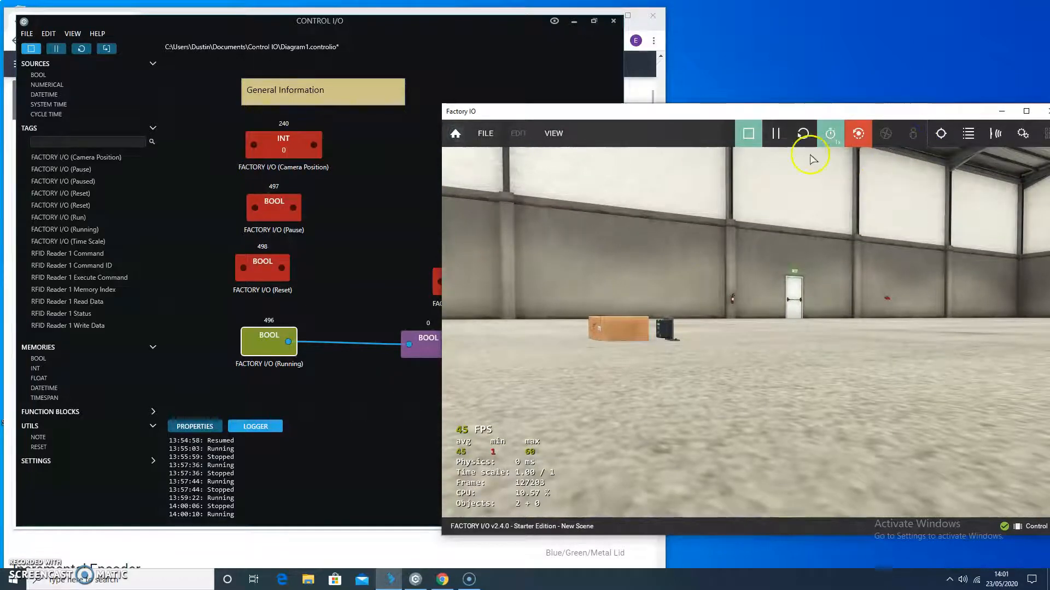
left_click(834, 140)
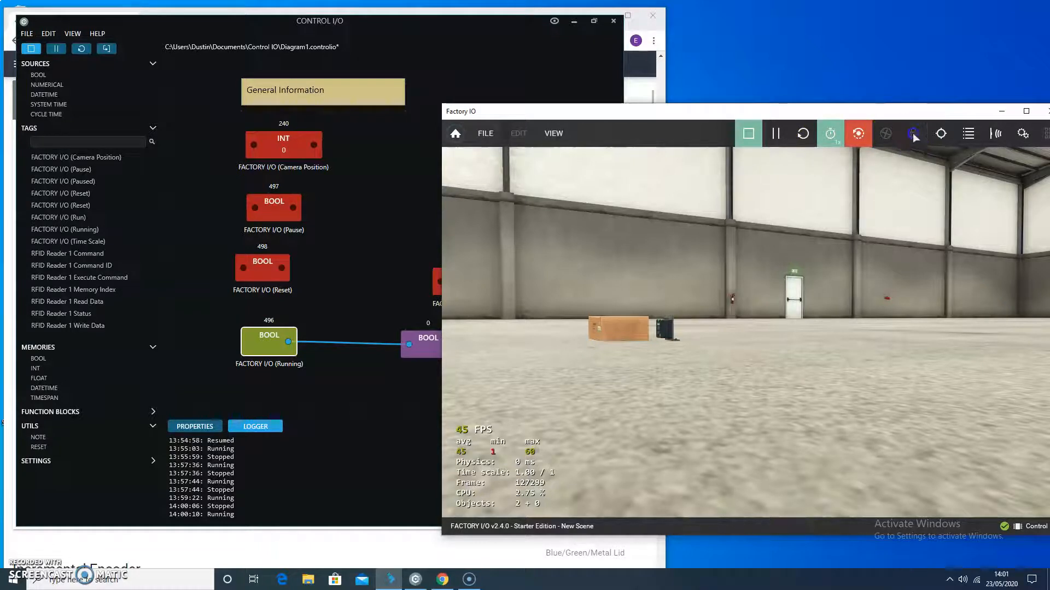
left_click(749, 136)
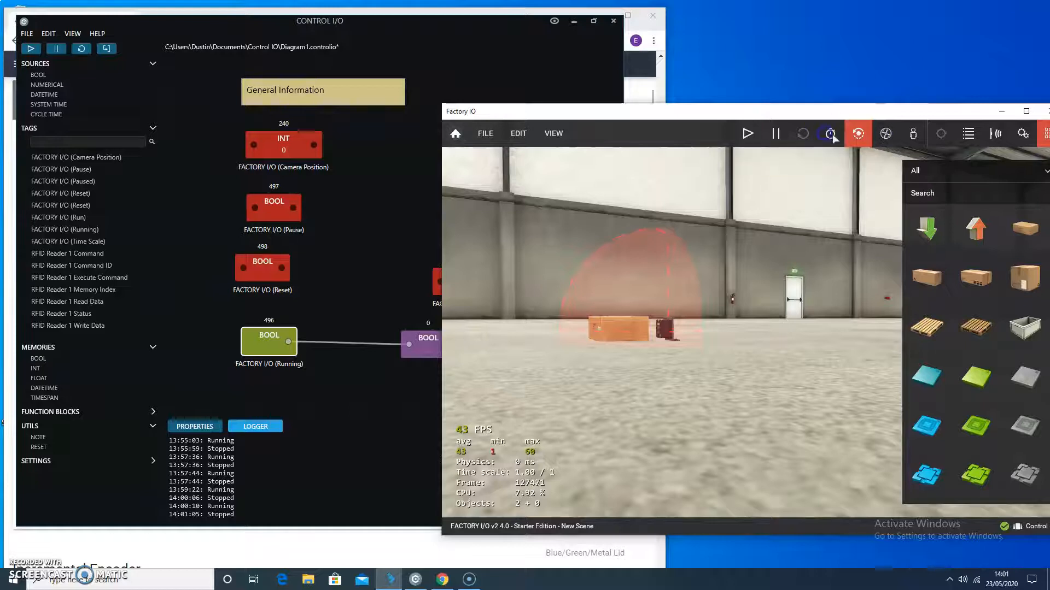
Look around the factory with the first-person camera and return to the orbit camera
left_click(912, 134)
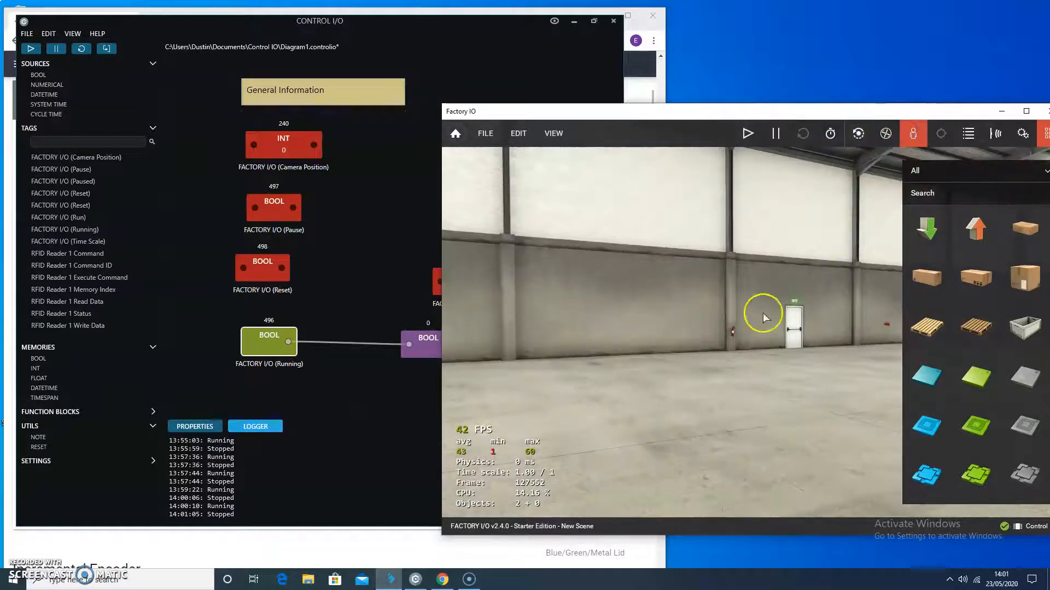
left_click_drag(747, 404, 752, 328)
left_click(867, 135)
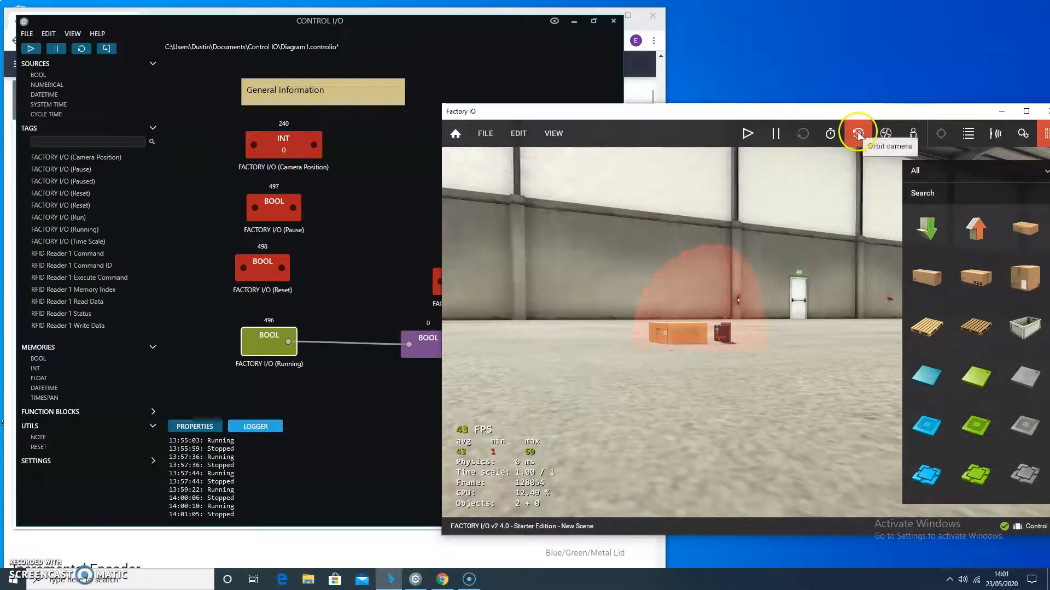
Examine the box and the RFID reader's sensing range from several angles and distances with the orbit camera
left_click_drag(796, 395, 790, 370)
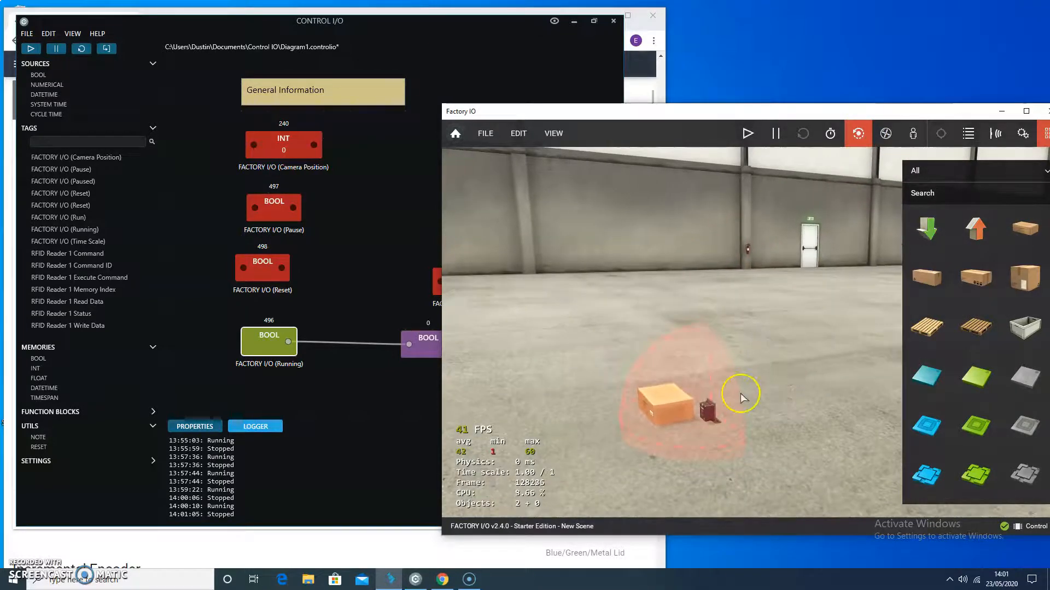
mouse_move(618, 347)
left_mouse_down()
mouse_move(765, 338)
mouse_move(620, 336)
mouse_move(607, 371)
mouse_move(607, 355)
left_mouse_up()
left_click(668, 349)
scroll(668, 350, "up", 2)
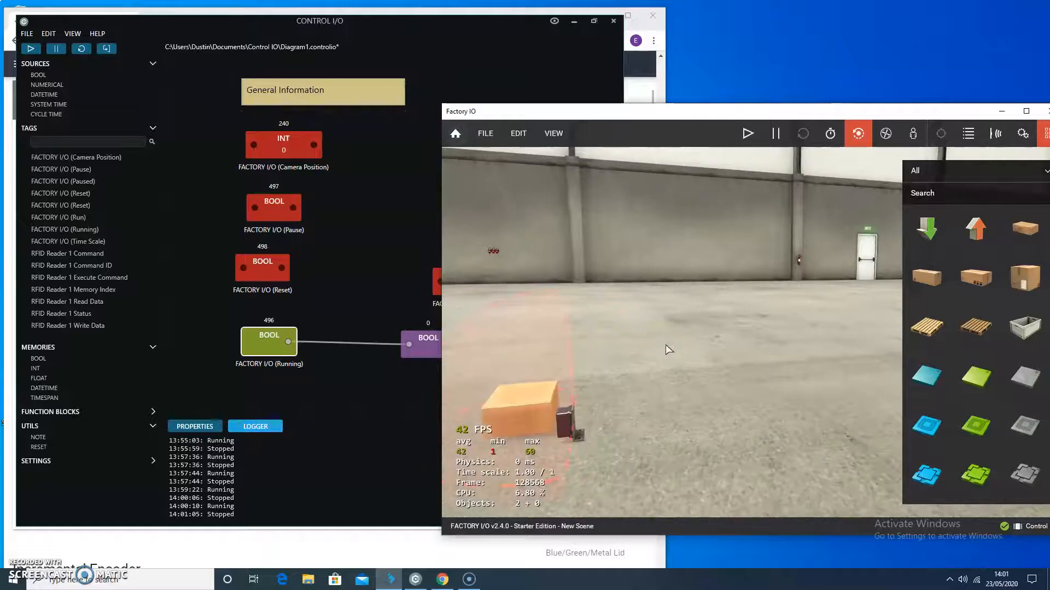
left_click(615, 346)
left_click_drag(615, 346, 652, 356)
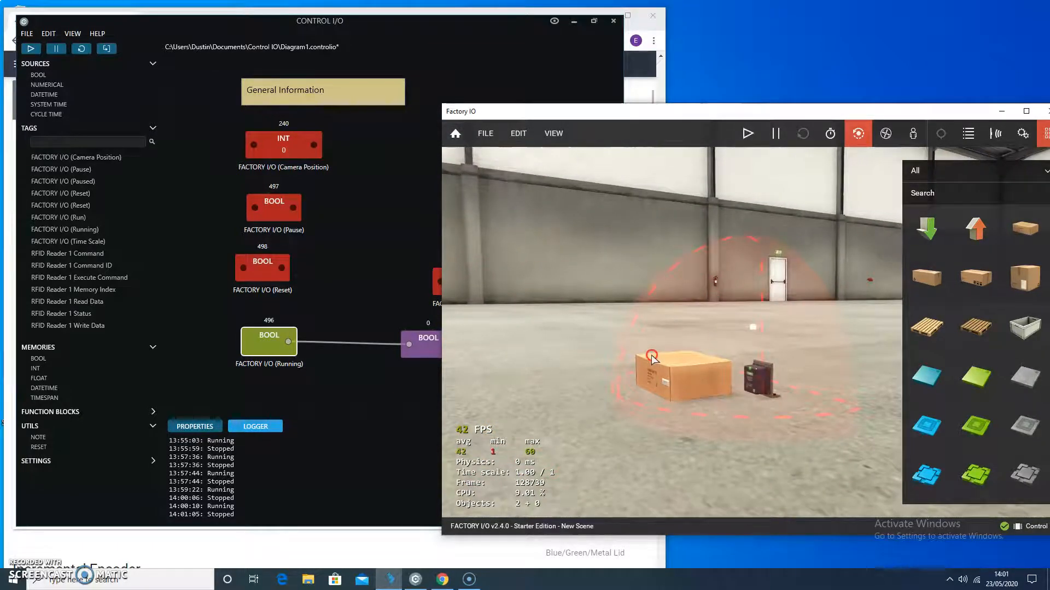
scroll(651, 355, "down", 4)
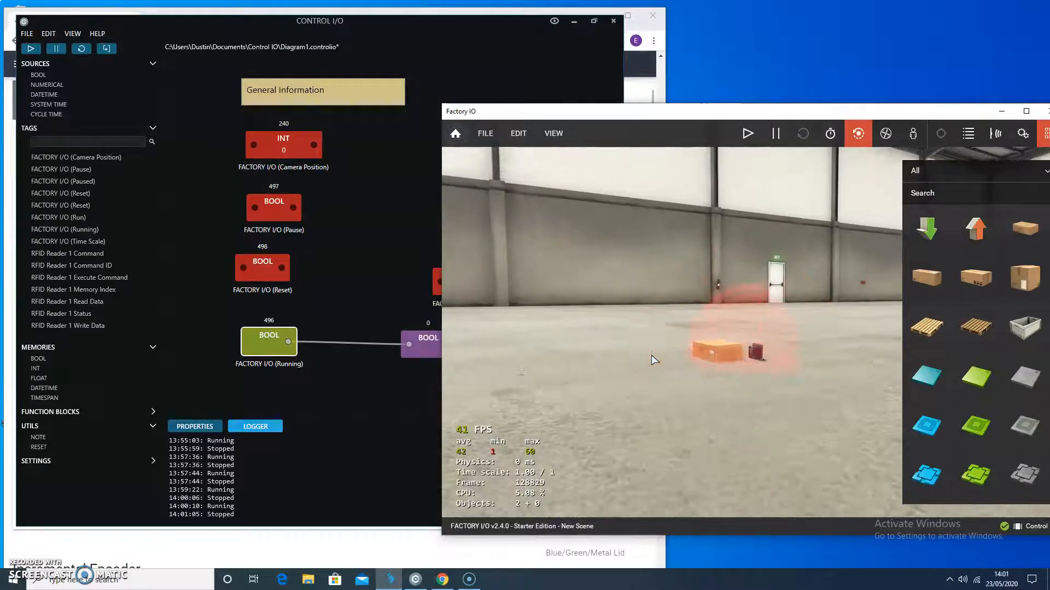
scroll(651, 356, "up", 3)
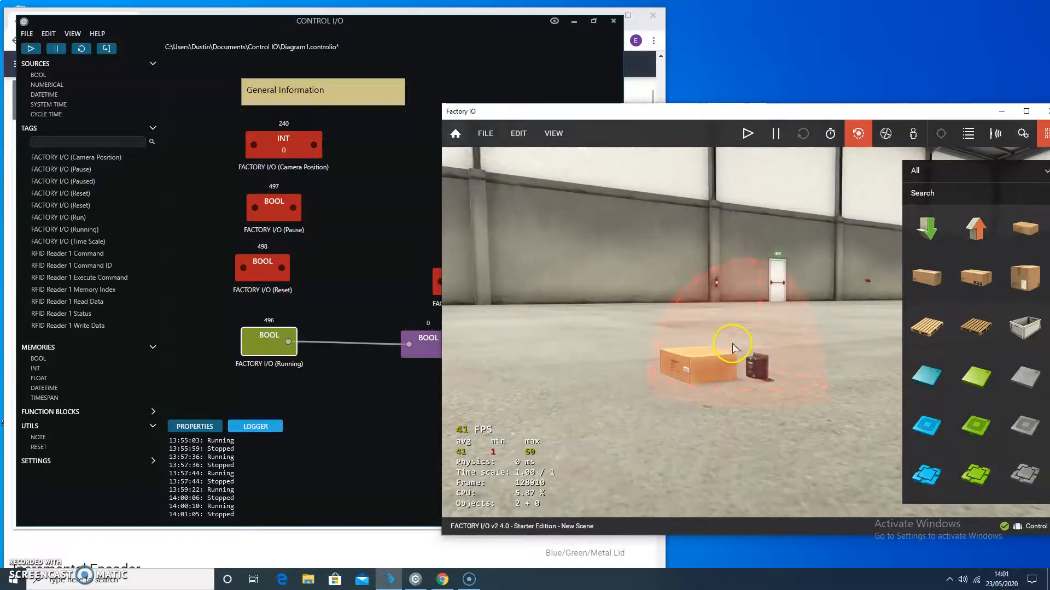
scroll(743, 344, "up", 3)
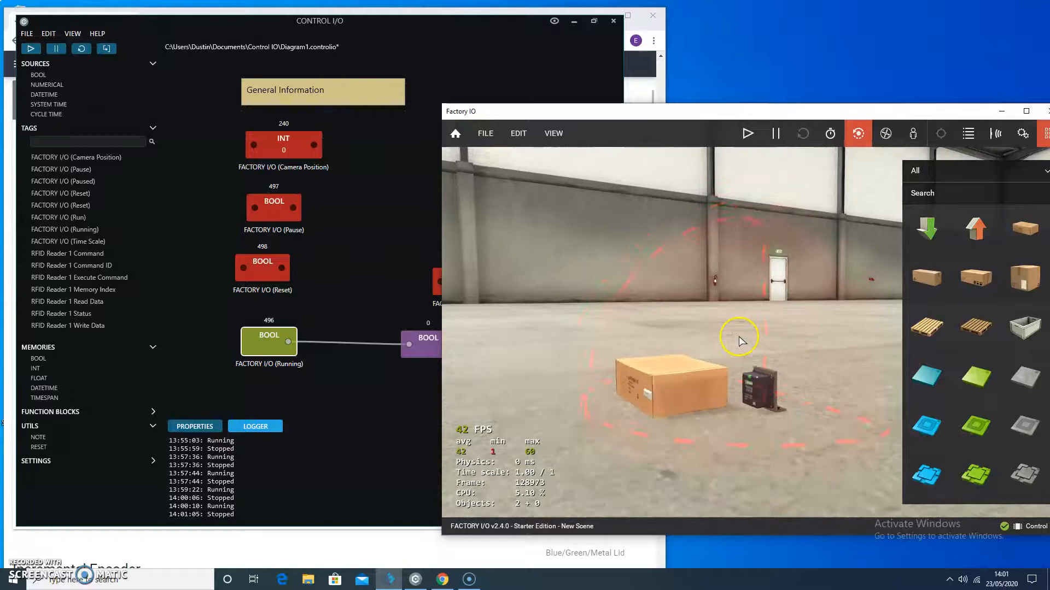
scroll(739, 339, "down", 3)
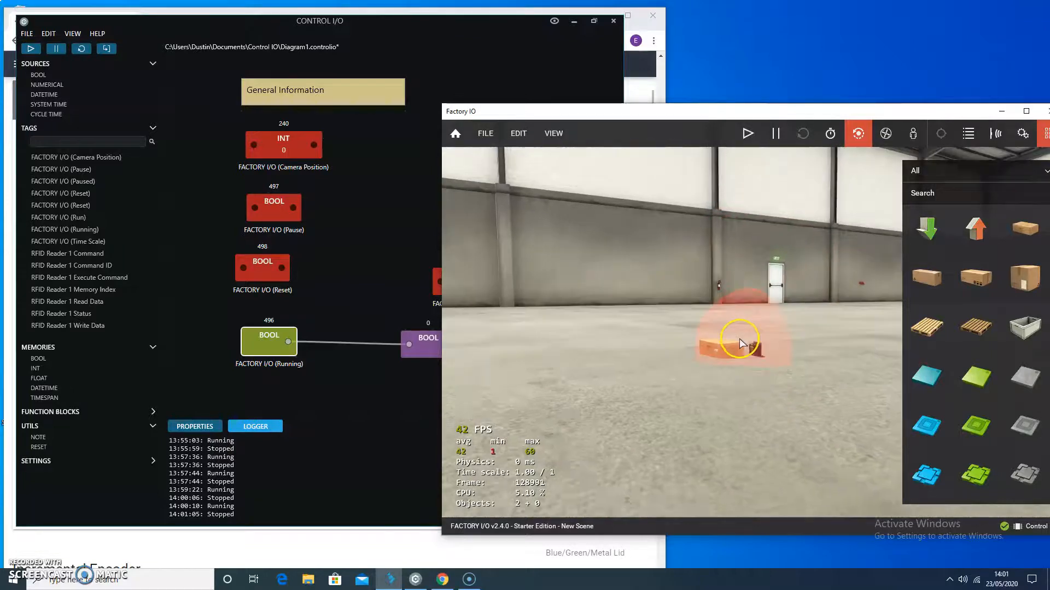
scroll(739, 339, "up", 2)
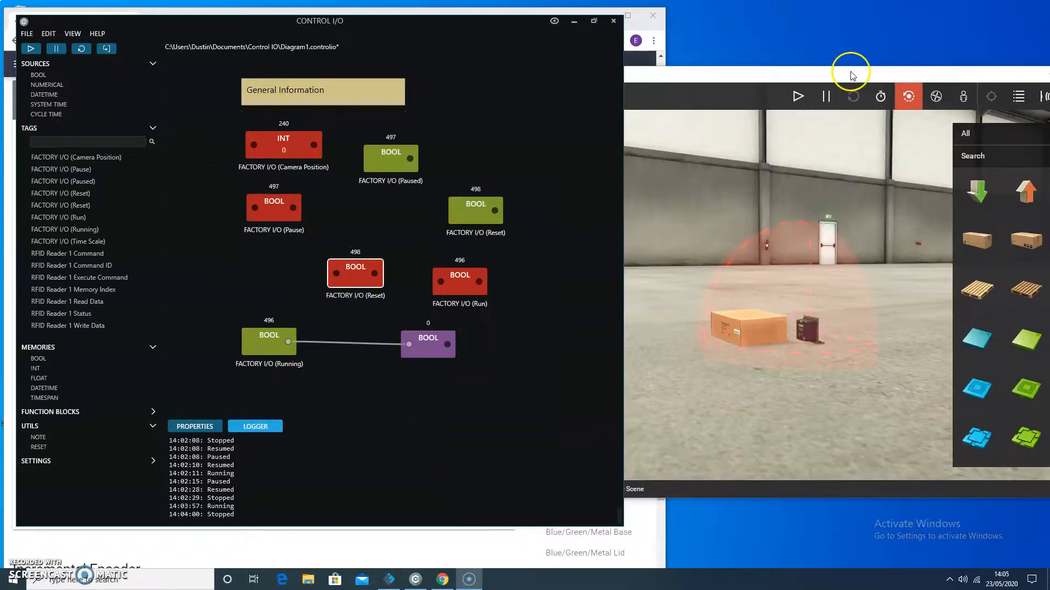
Bring the Factory IO window to the front, run the simulation to check the Running connection, and stop it
left_click(850, 75)
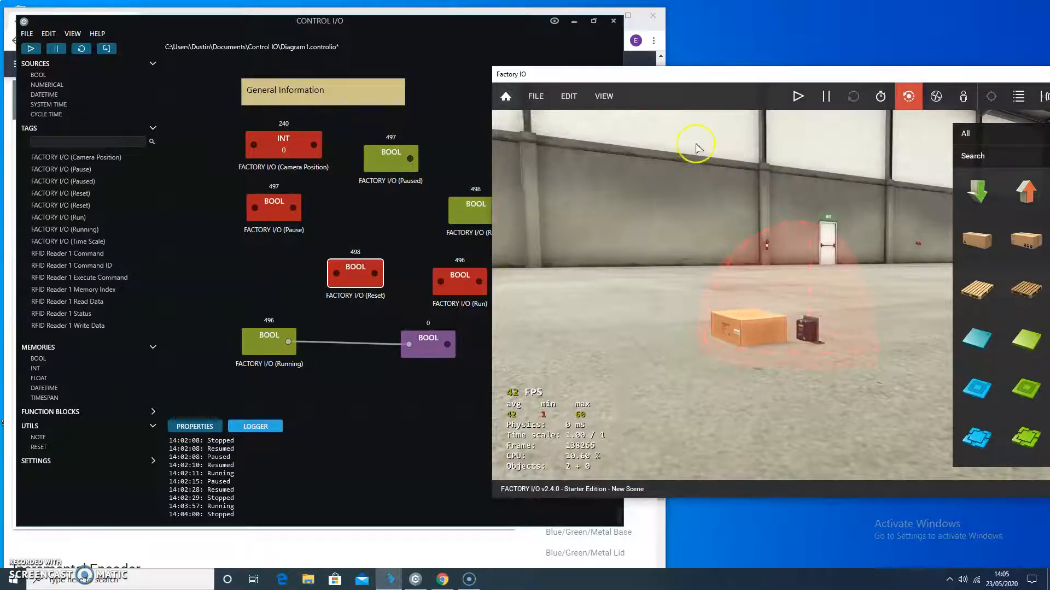
left_click(798, 98)
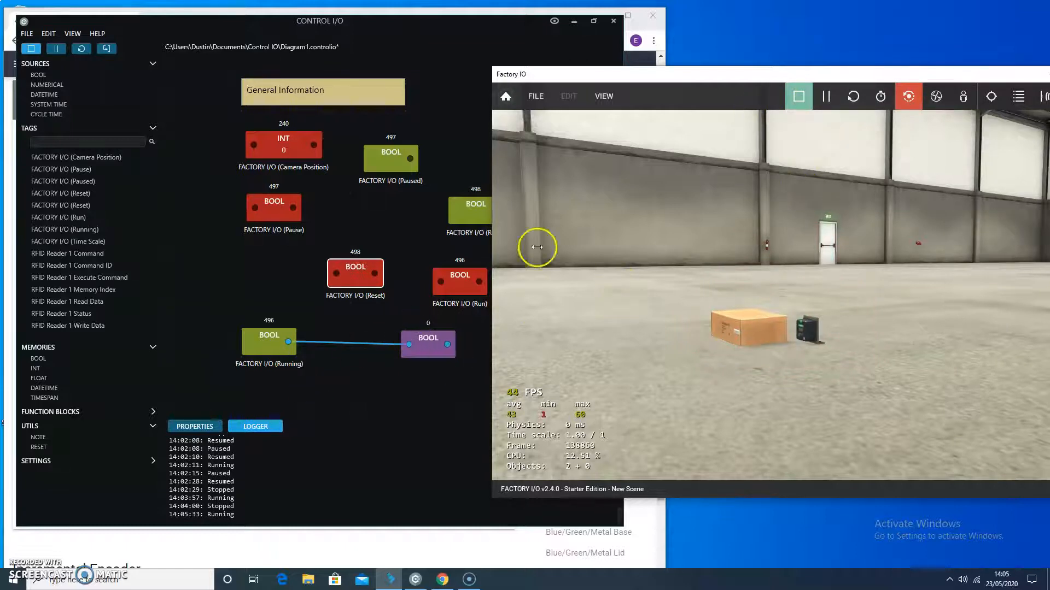
left_click(799, 97)
Move the Reset actuator below the BOOL memory, add a BOOL source beside it, and connect the source's output to Reset
left_click(285, 269)
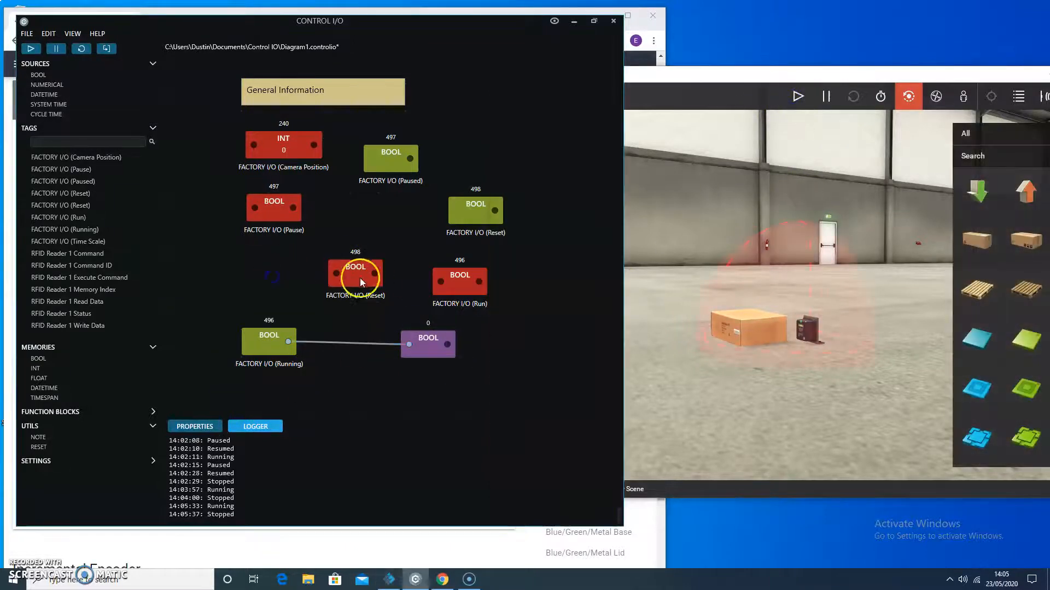
left_click_drag(359, 275, 432, 398)
scroll(477, 366, "down", 3)
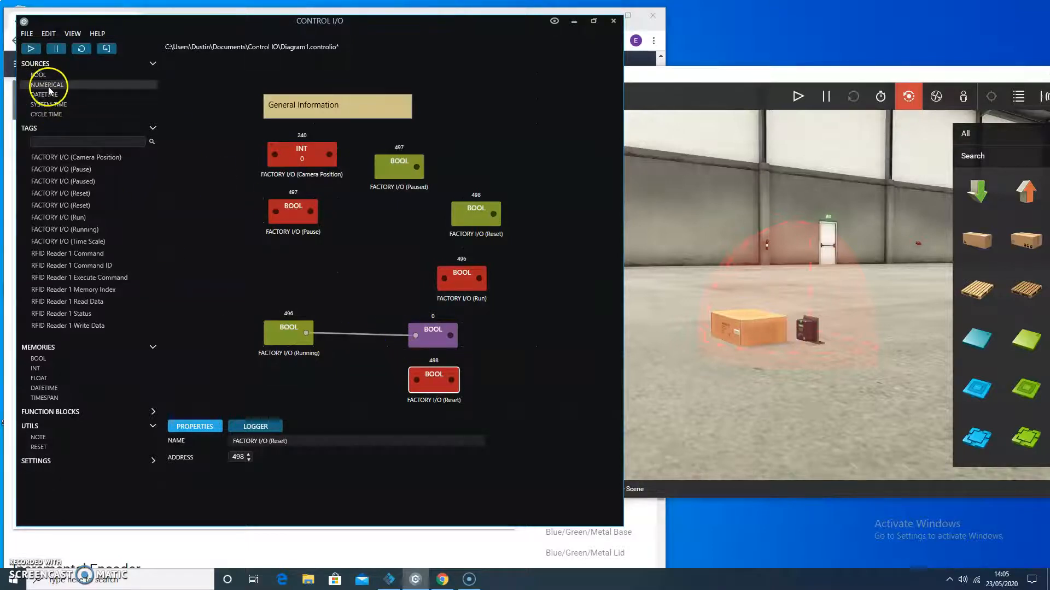
left_click_drag(48, 89, 323, 384)
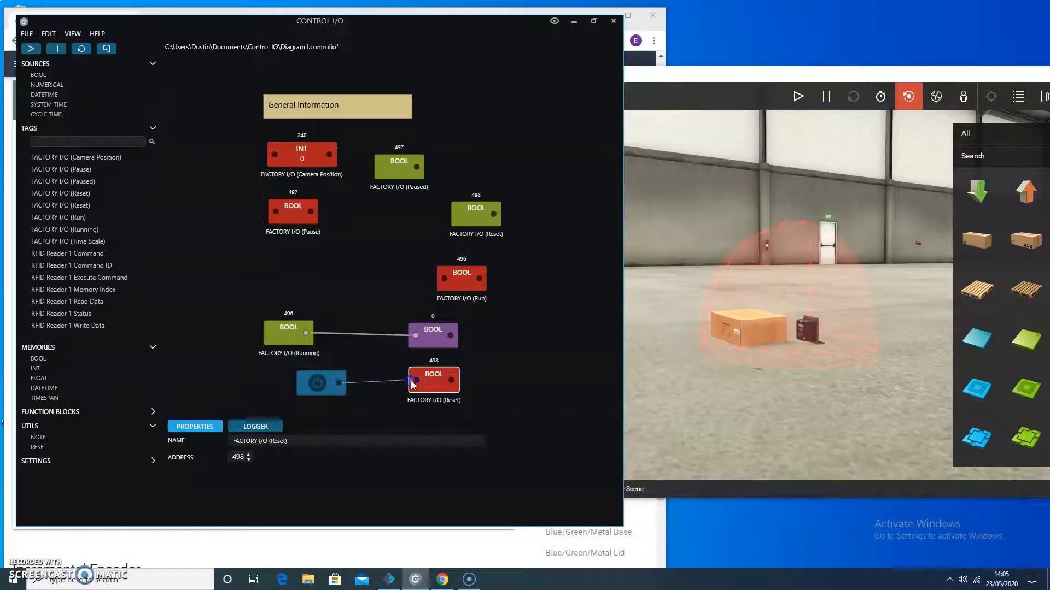
left_click_drag(411, 381, 417, 381)
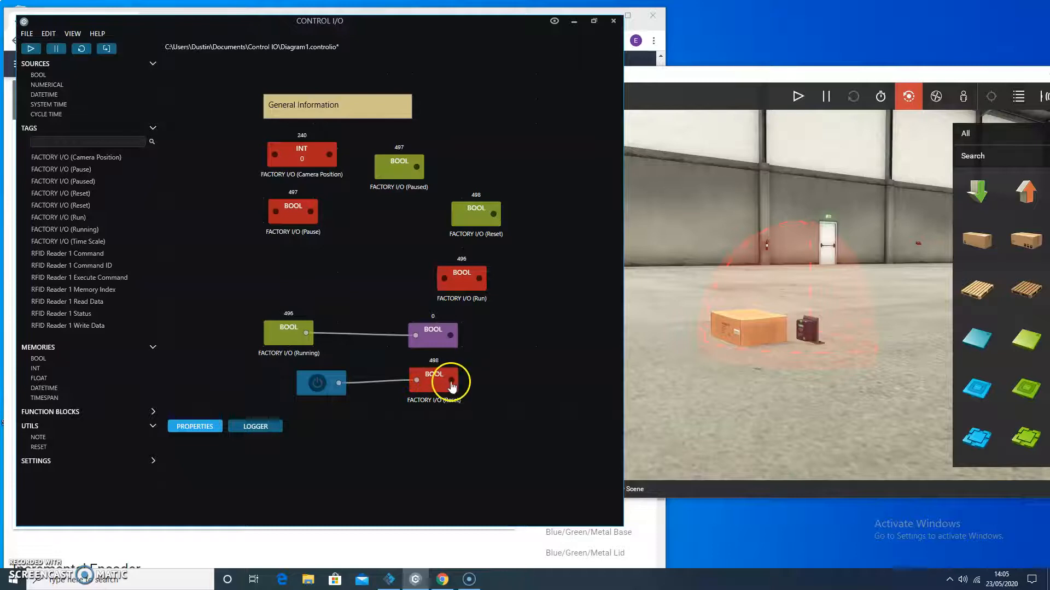
left_click_drag(433, 384, 434, 387)
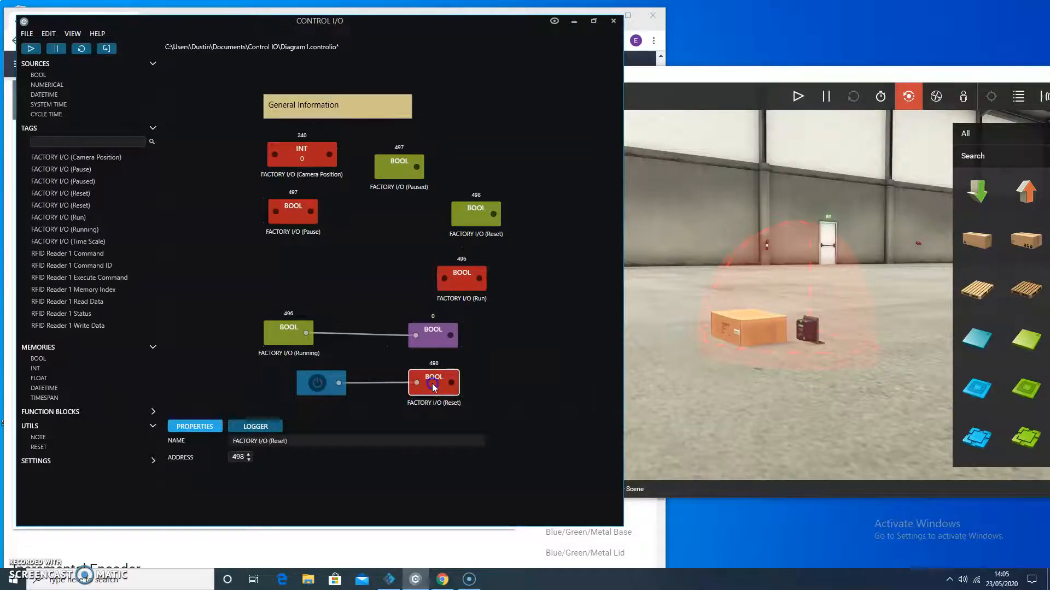
Run the simulation and switch the BOOL source on to trigger the Reset actuator
left_click(799, 96)
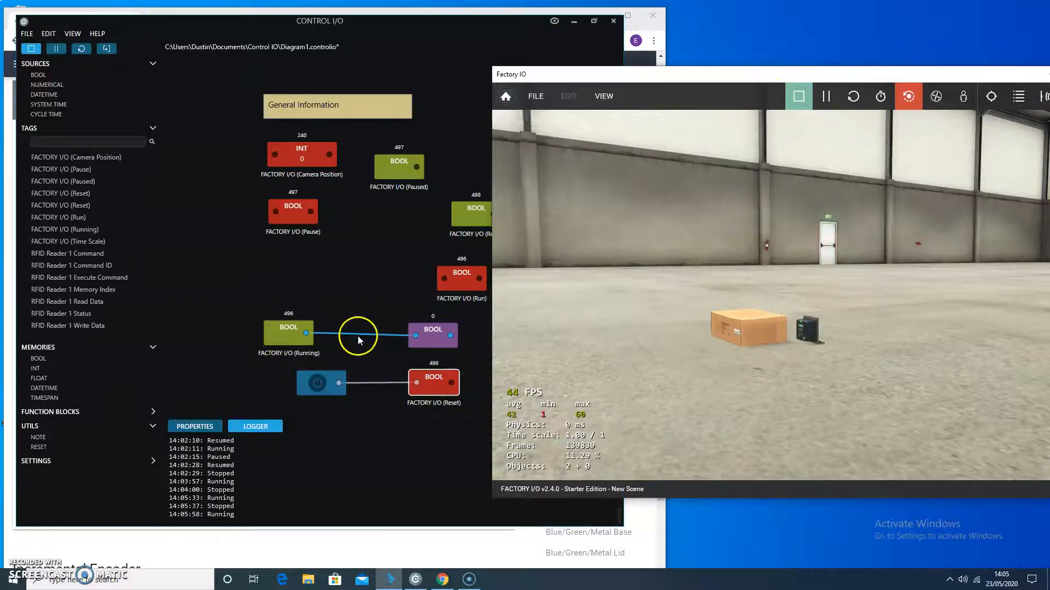
left_click(316, 388)
left_click(317, 387)
left_click(316, 384)
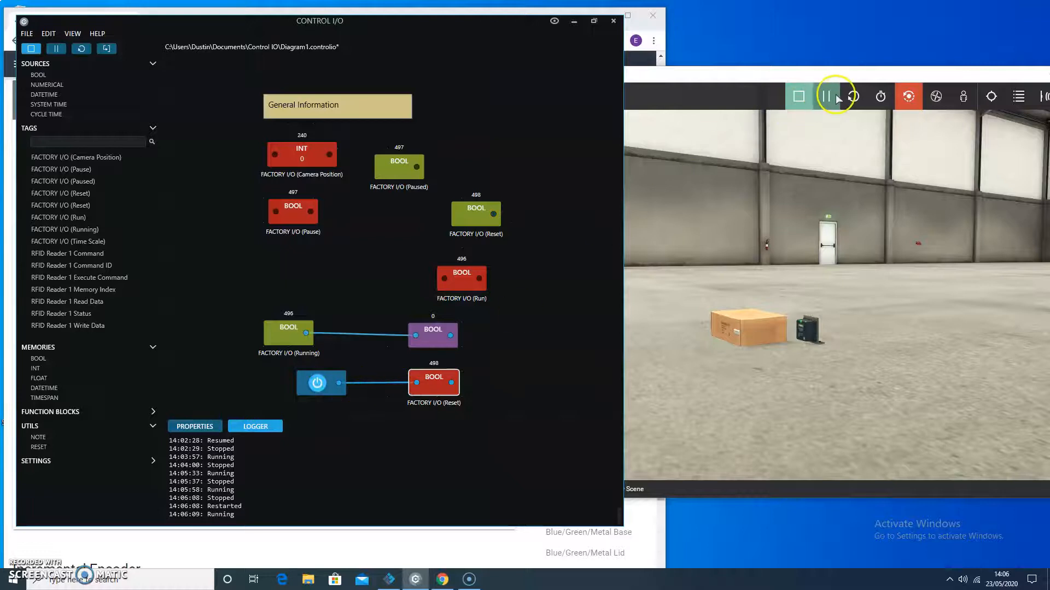
Toggle the BOOL source again to repeat the simulation reset, and leave the source switched off
left_click(792, 348)
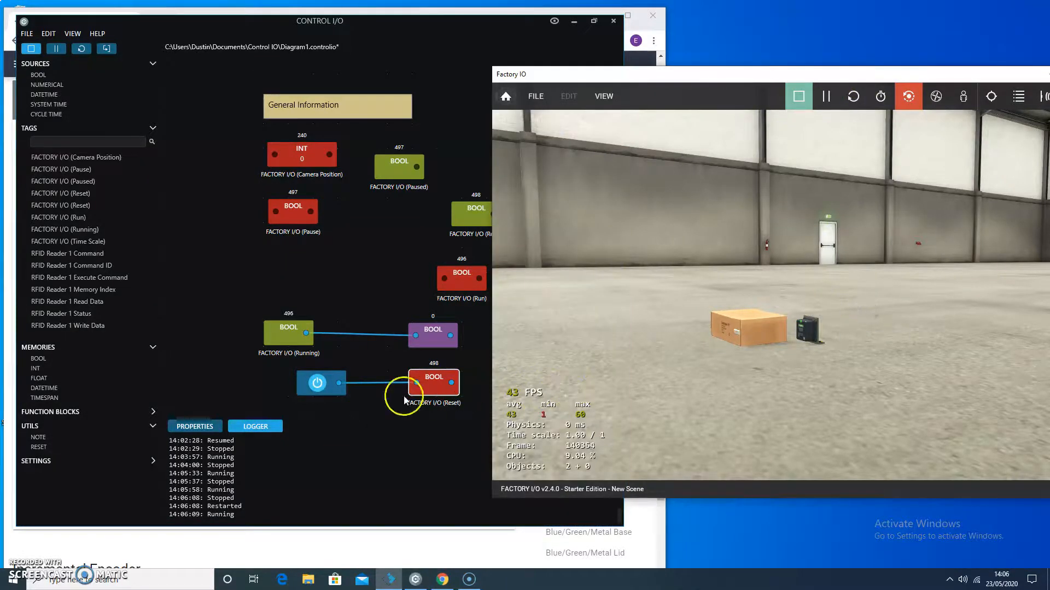
left_click(317, 386)
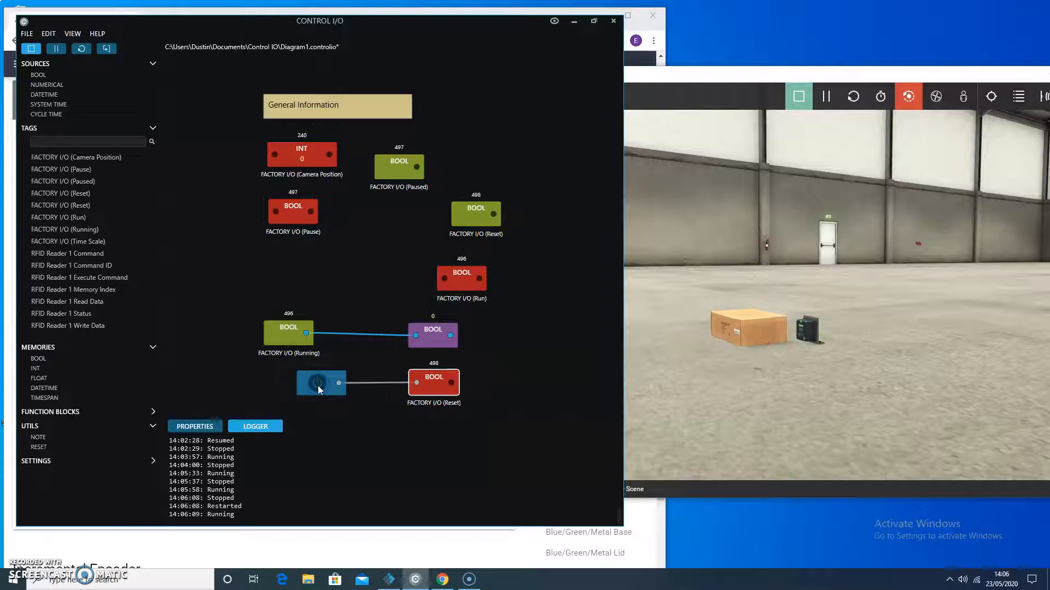
left_click(317, 385)
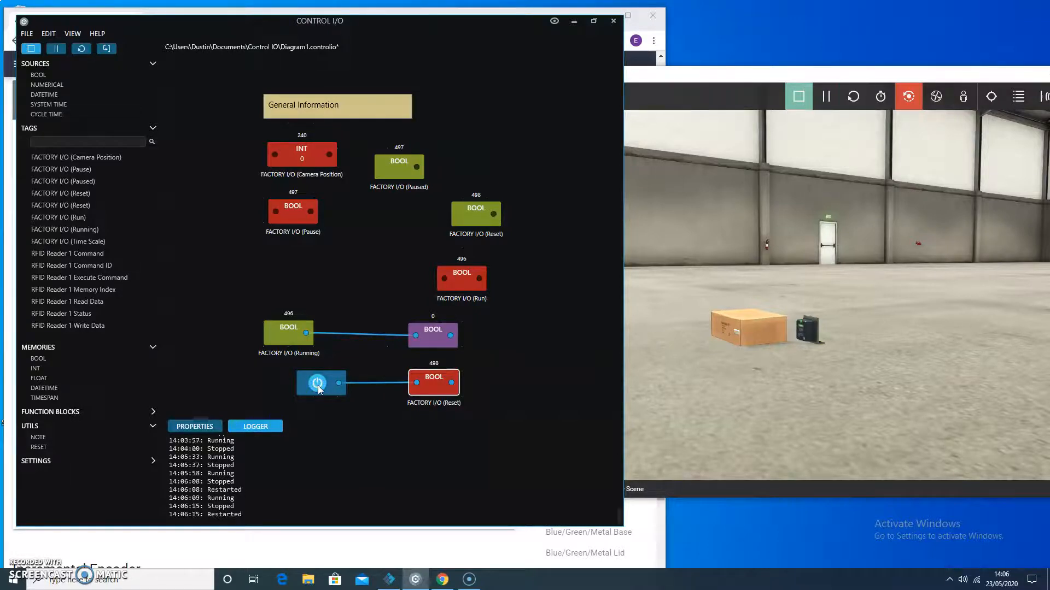
left_click(317, 386)
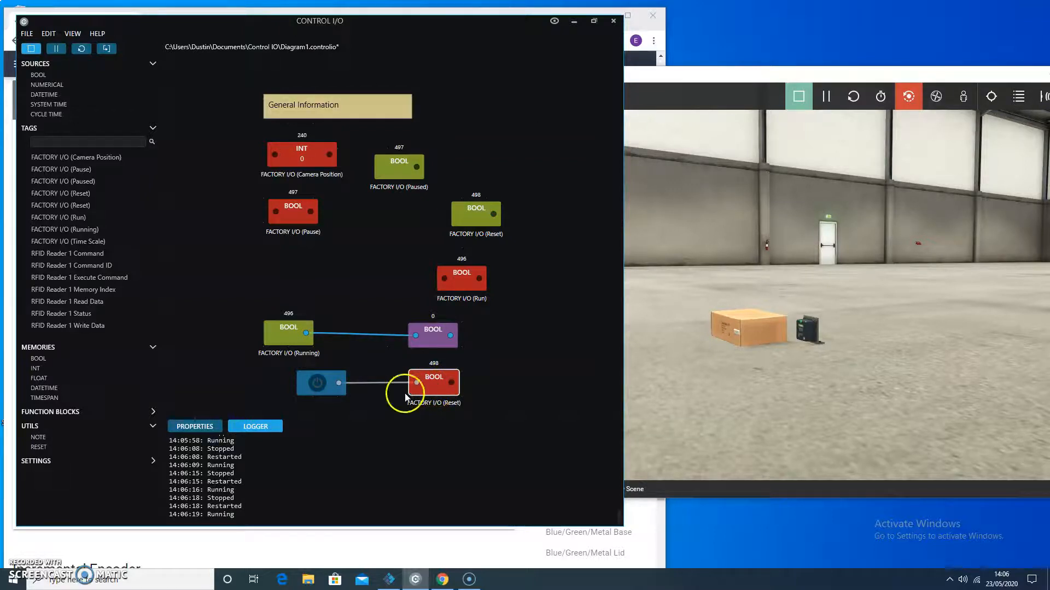
Move the Pause actuator beside the Reset actuator and shift the General Information note slightly left
left_click_drag(298, 209, 512, 384)
left_click(517, 379)
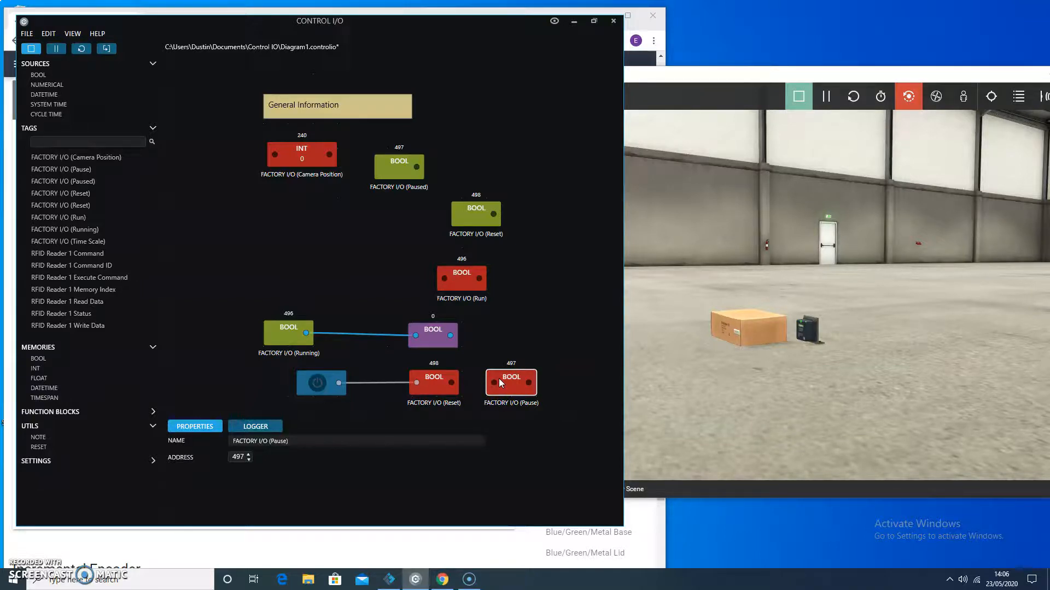
left_click(433, 187)
left_click_drag(371, 119, 346, 114)
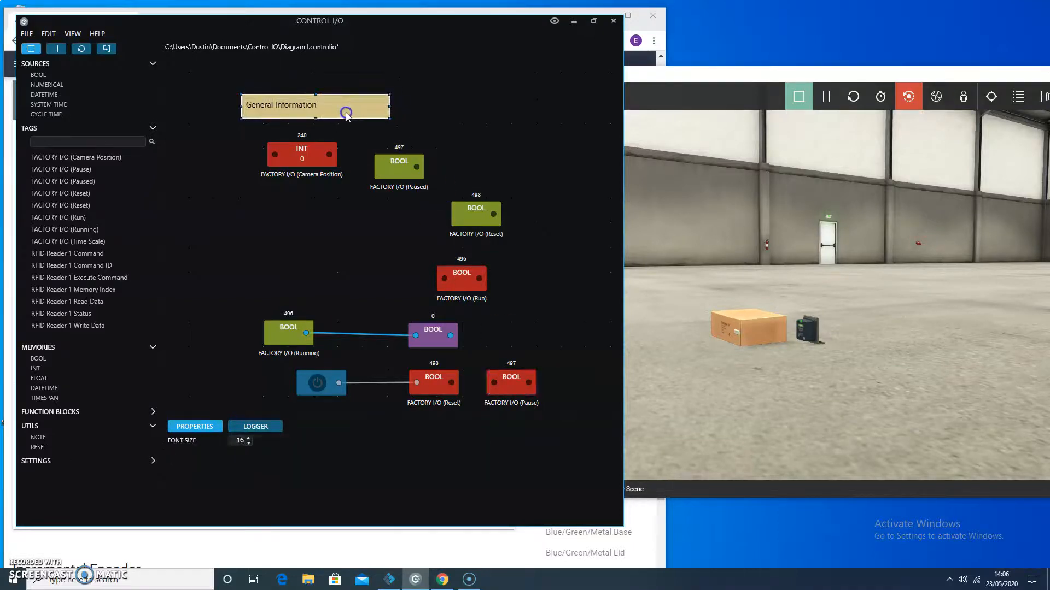